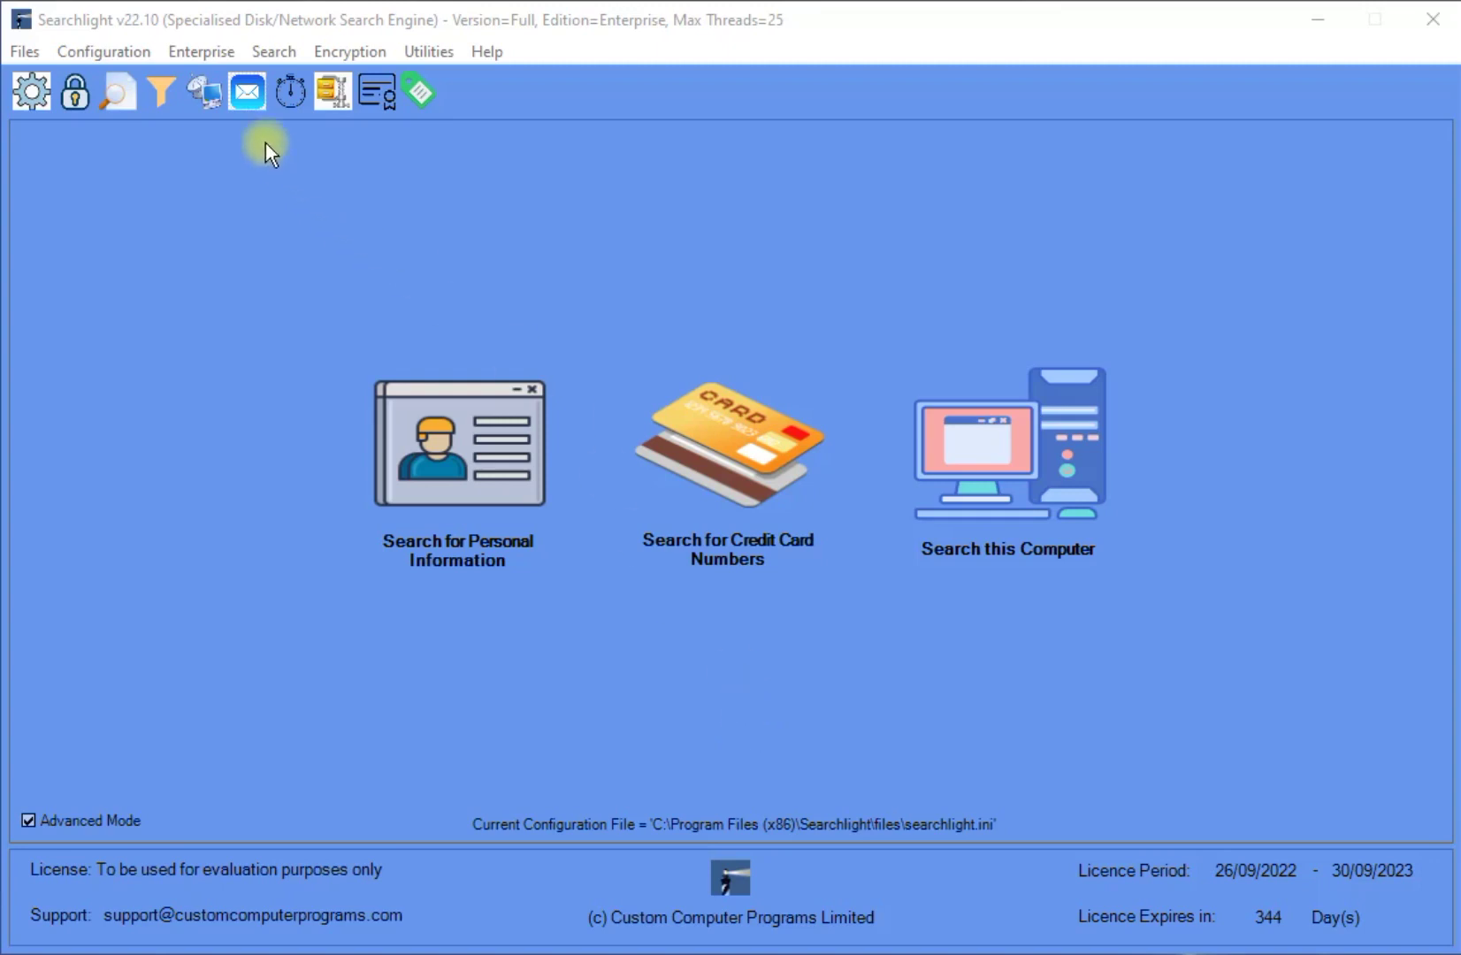
Step: Browse the menu_colours, menu_configuration and menu_createdirectoriesfile settings in the Menus configuration, closing without changes
left_click(113, 50)
mouse_move(123, 84)
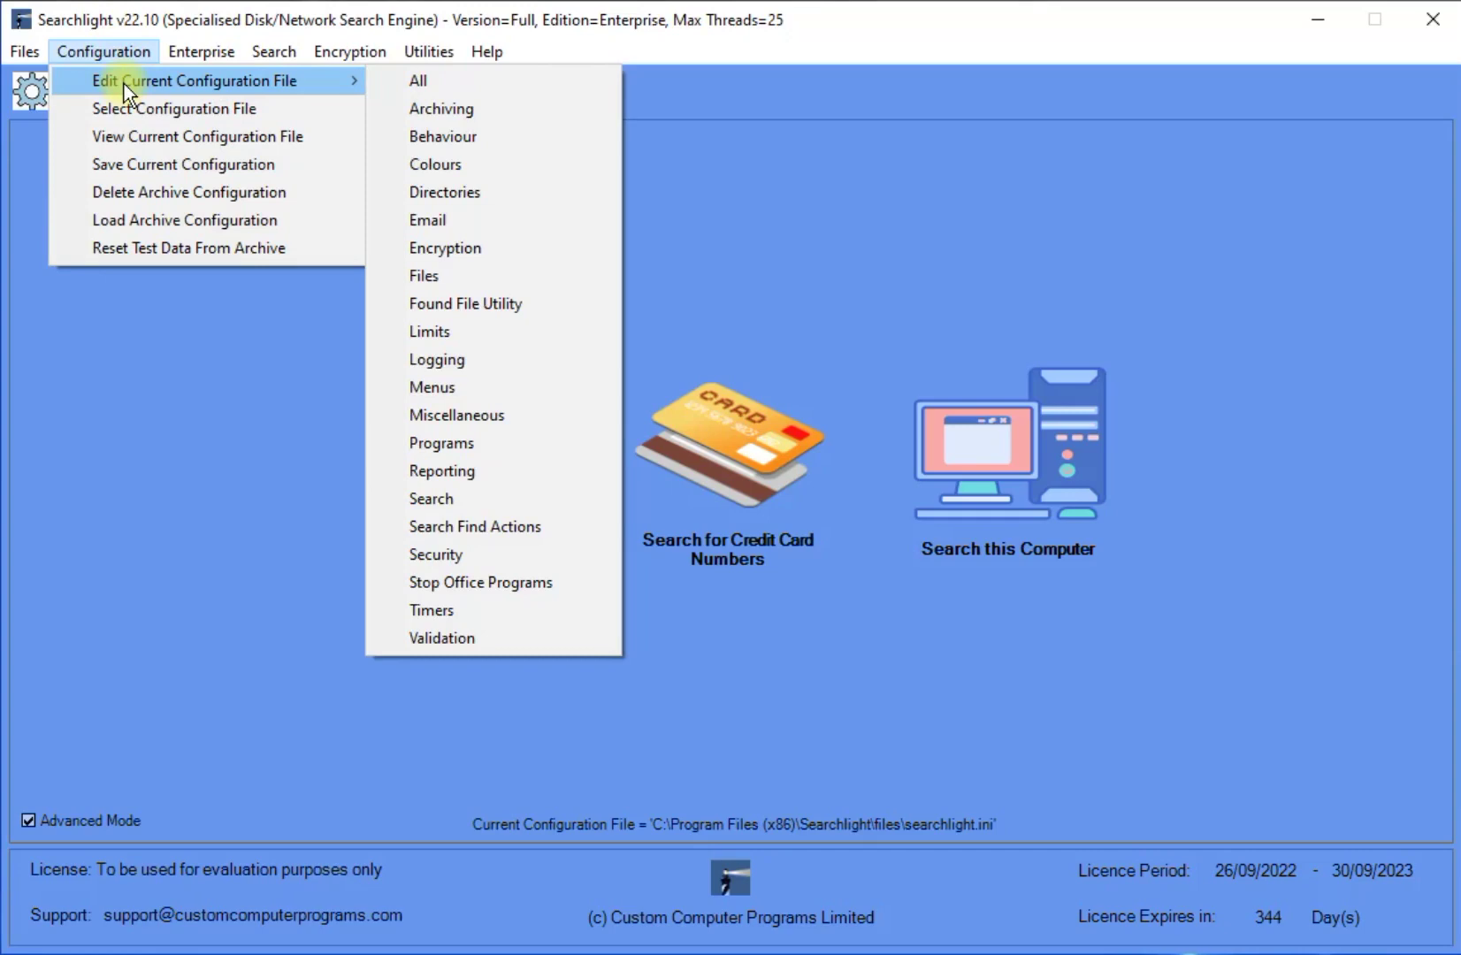
left_click(458, 394)
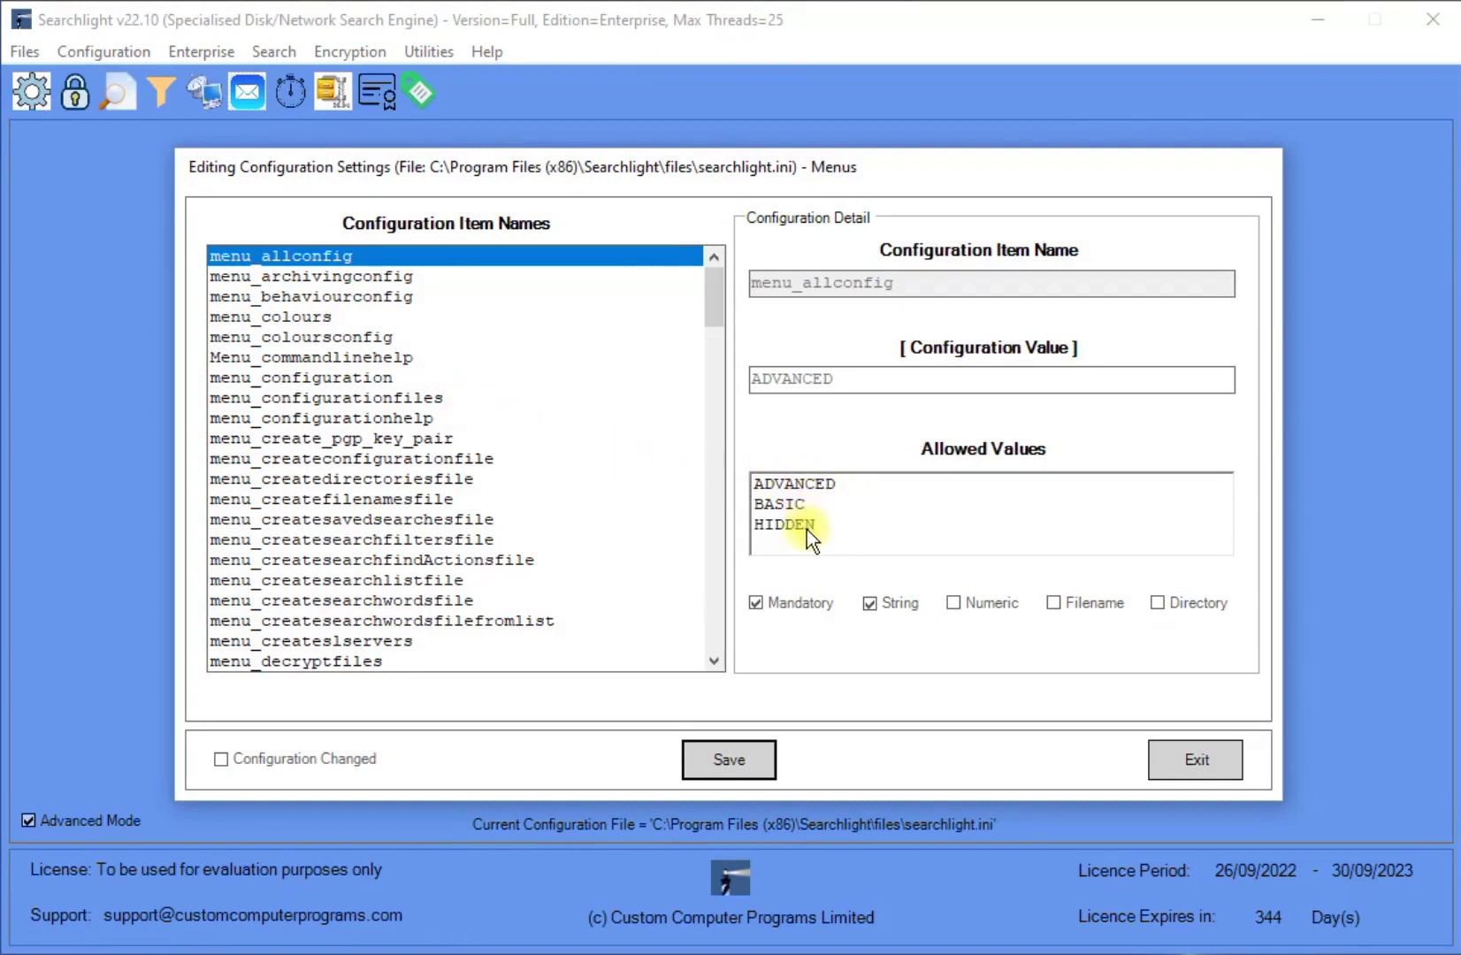
left_click(368, 344)
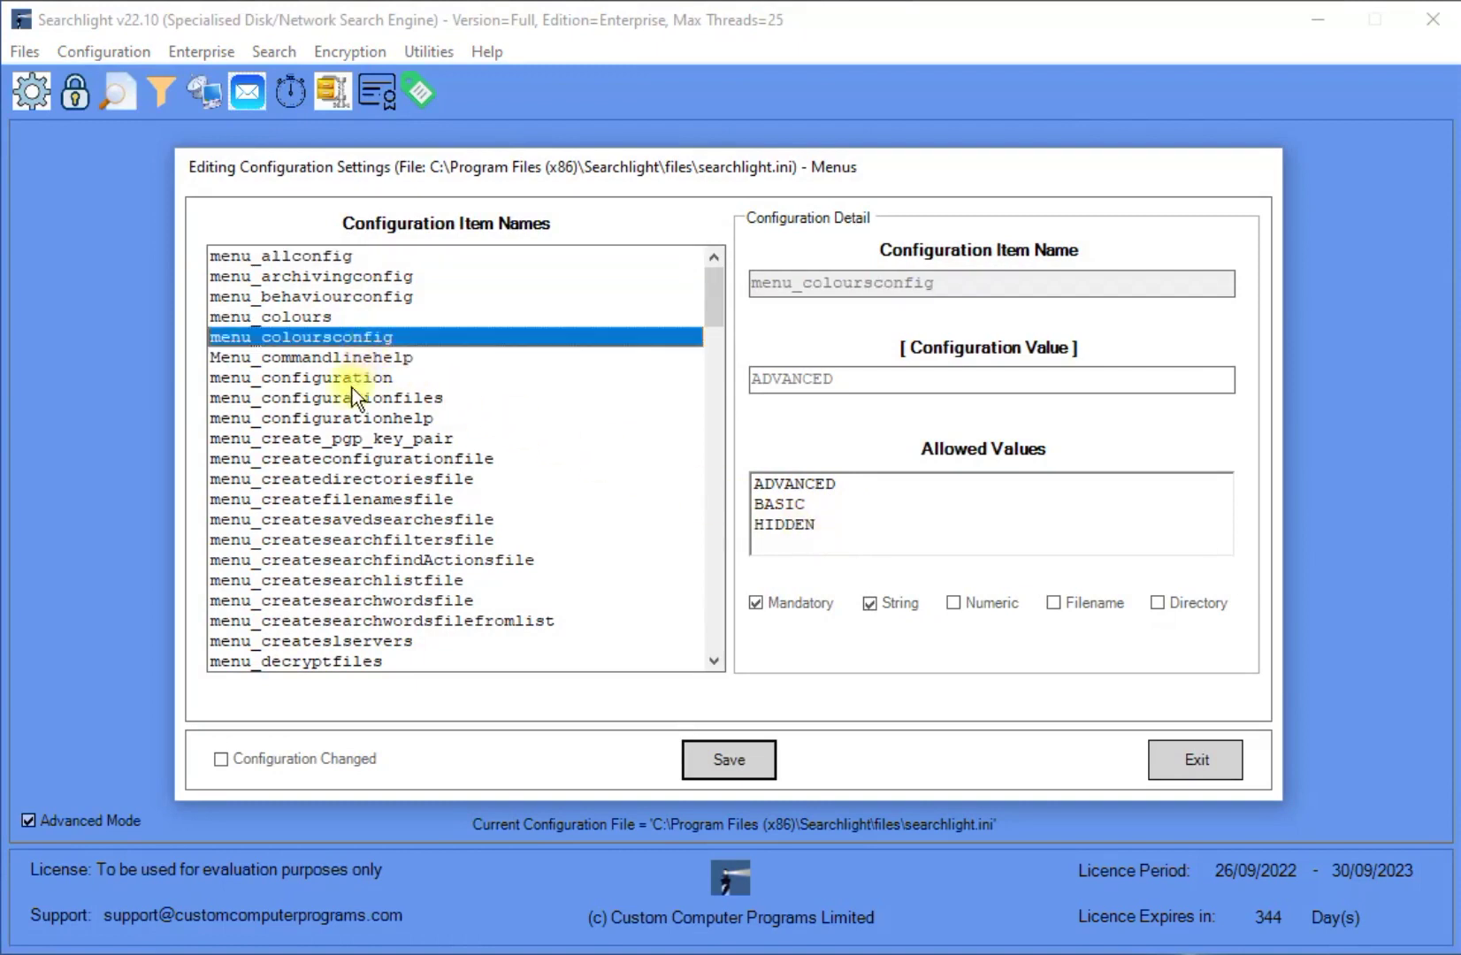
left_click(350, 399)
left_click(341, 477)
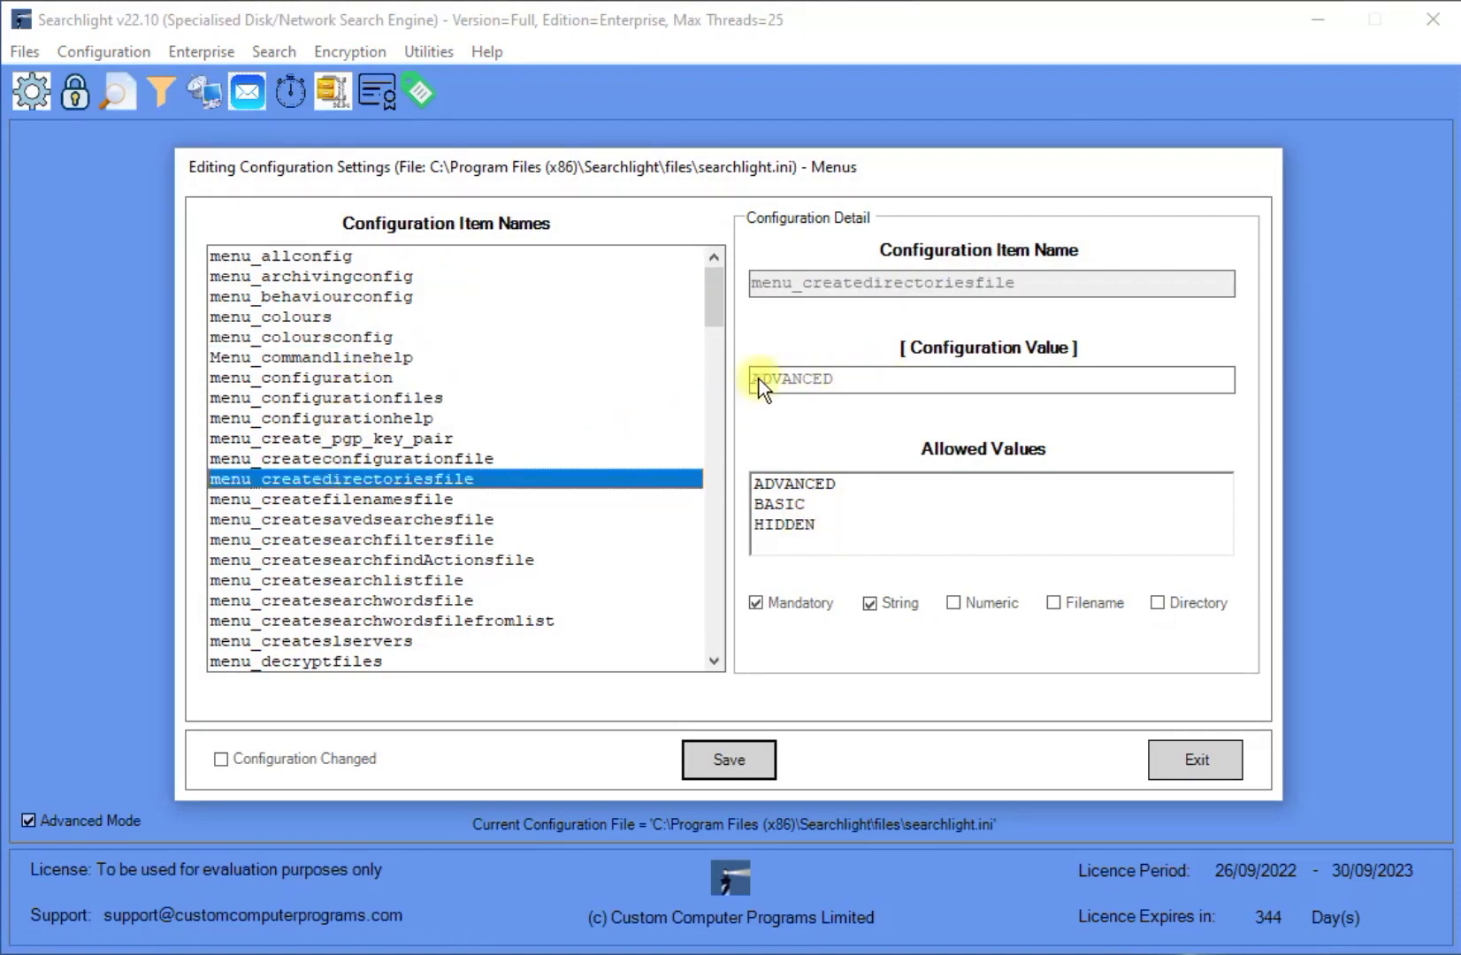
left_click(328, 319)
left_click(328, 379)
left_click(336, 478)
left_click(335, 564)
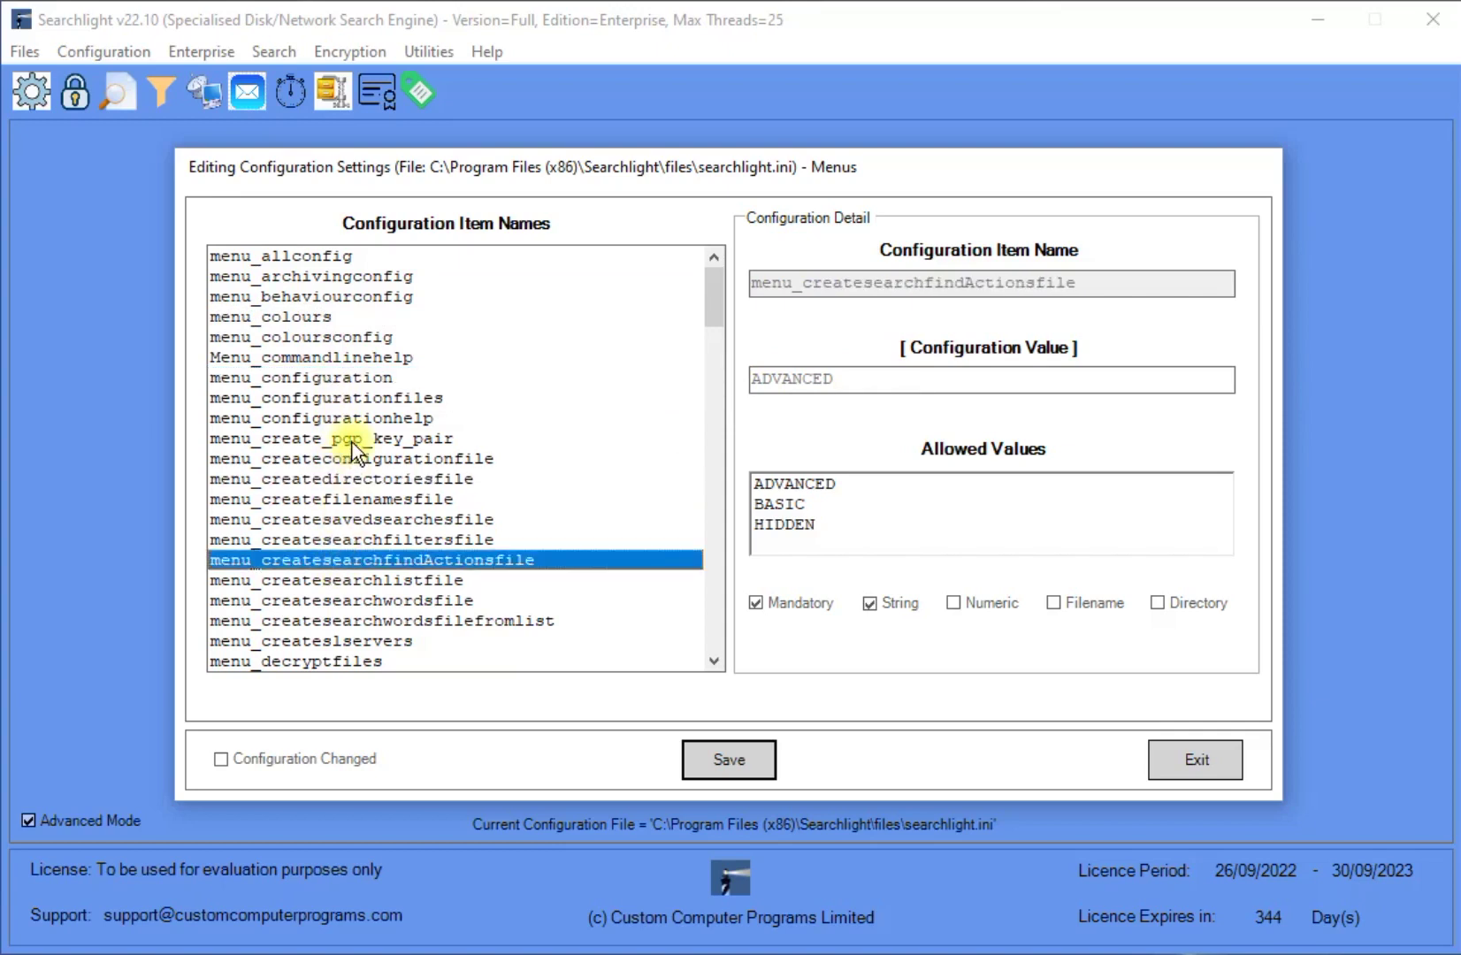
left_click(1171, 761)
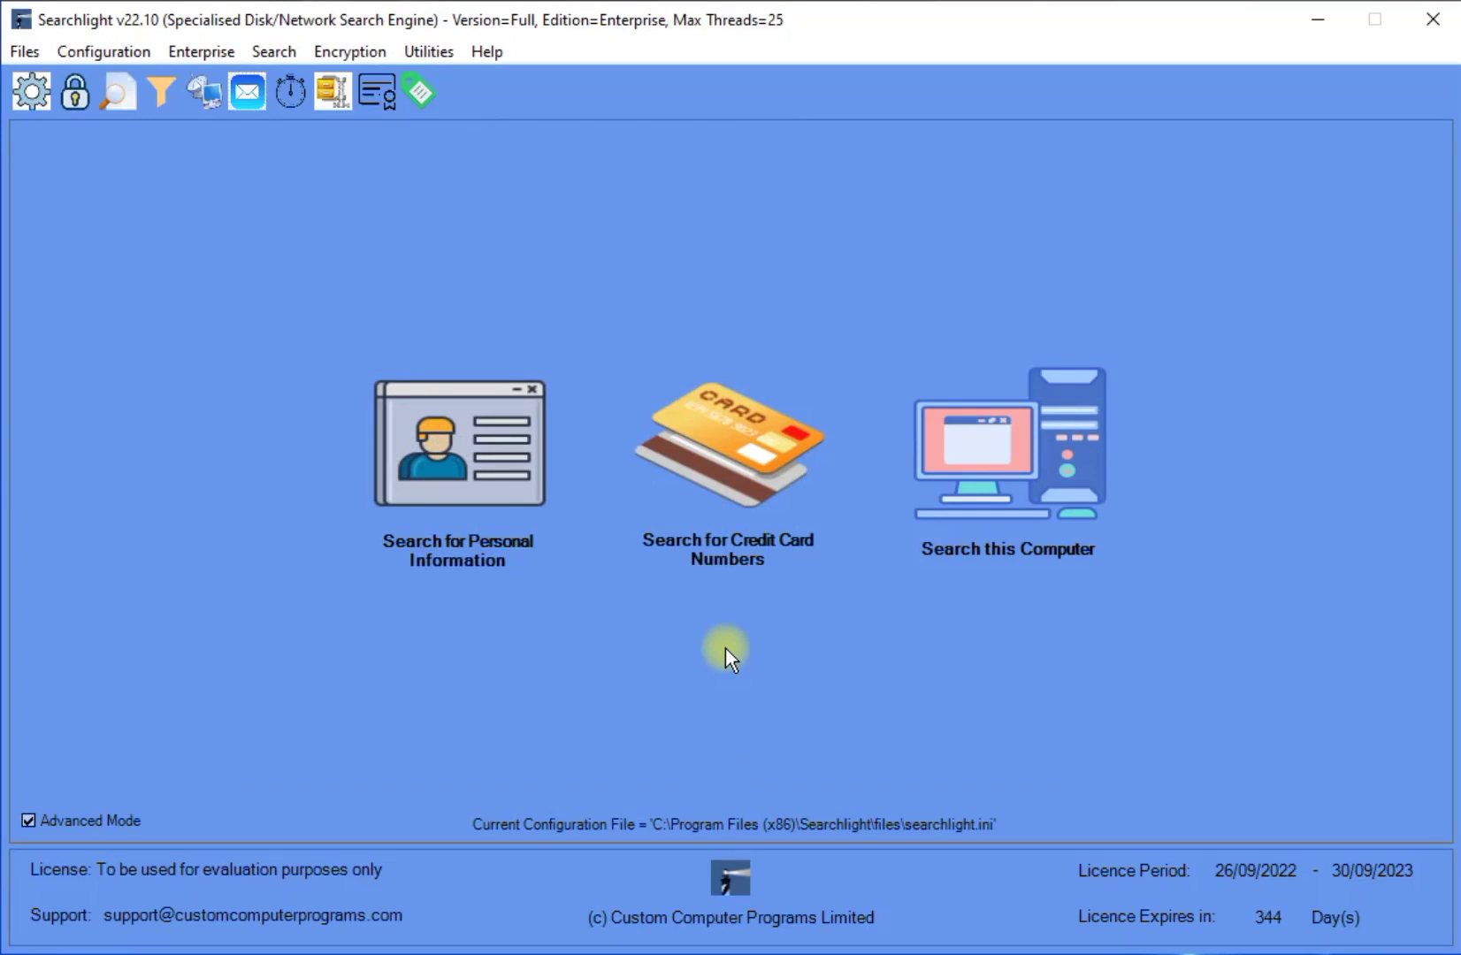
Step: Switch to Basic mode, inspect the Files and Utilities menus, then re-enable Advanced mode
left_click(29, 820)
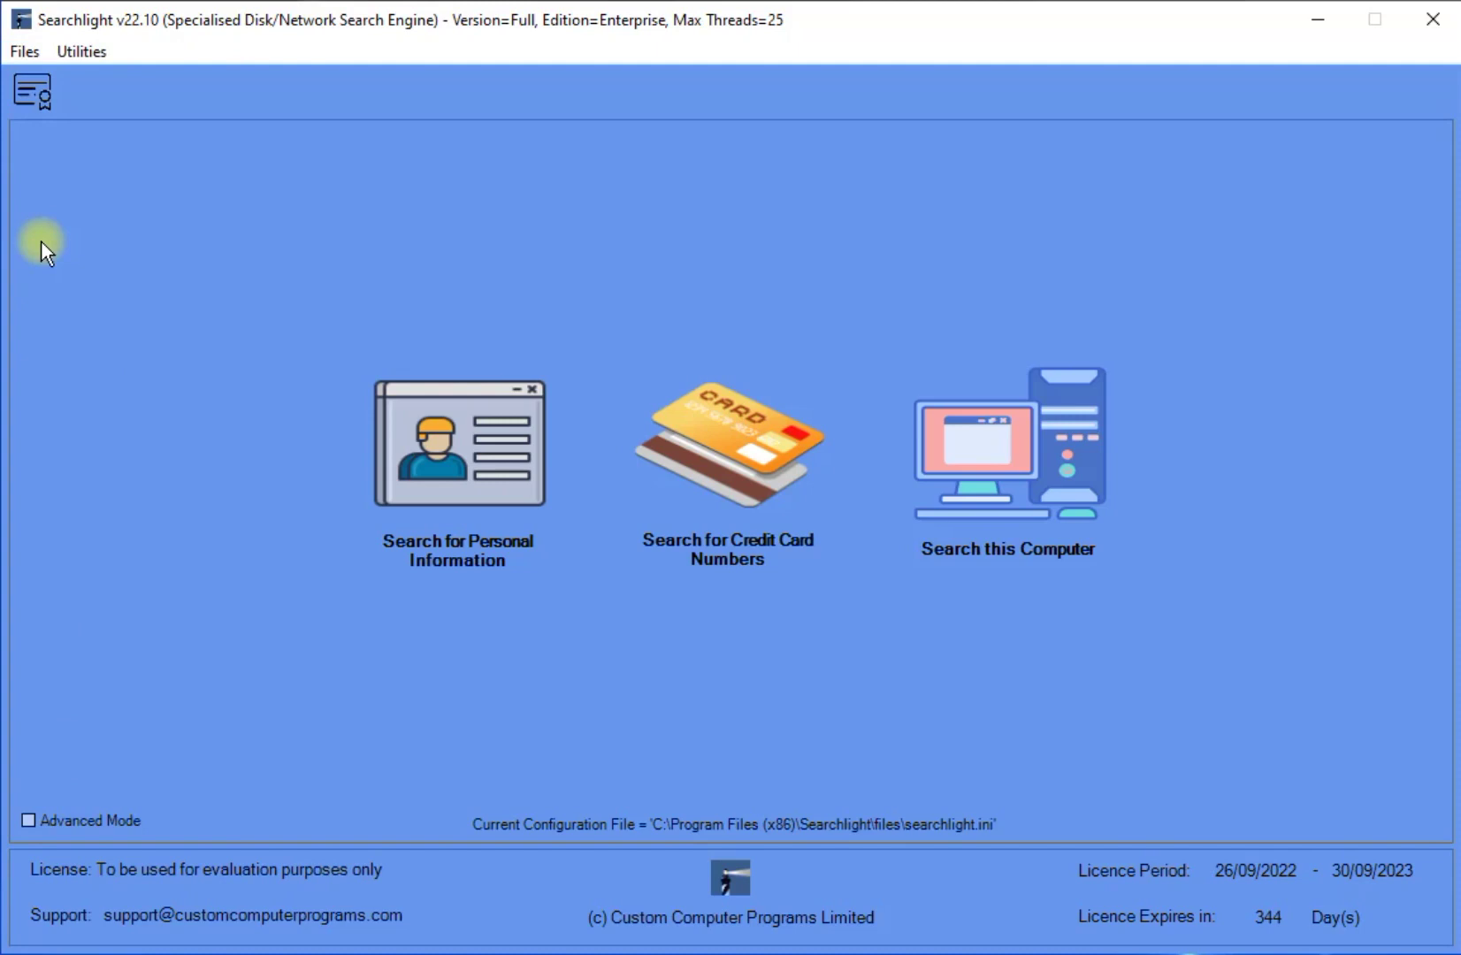
left_click(25, 52)
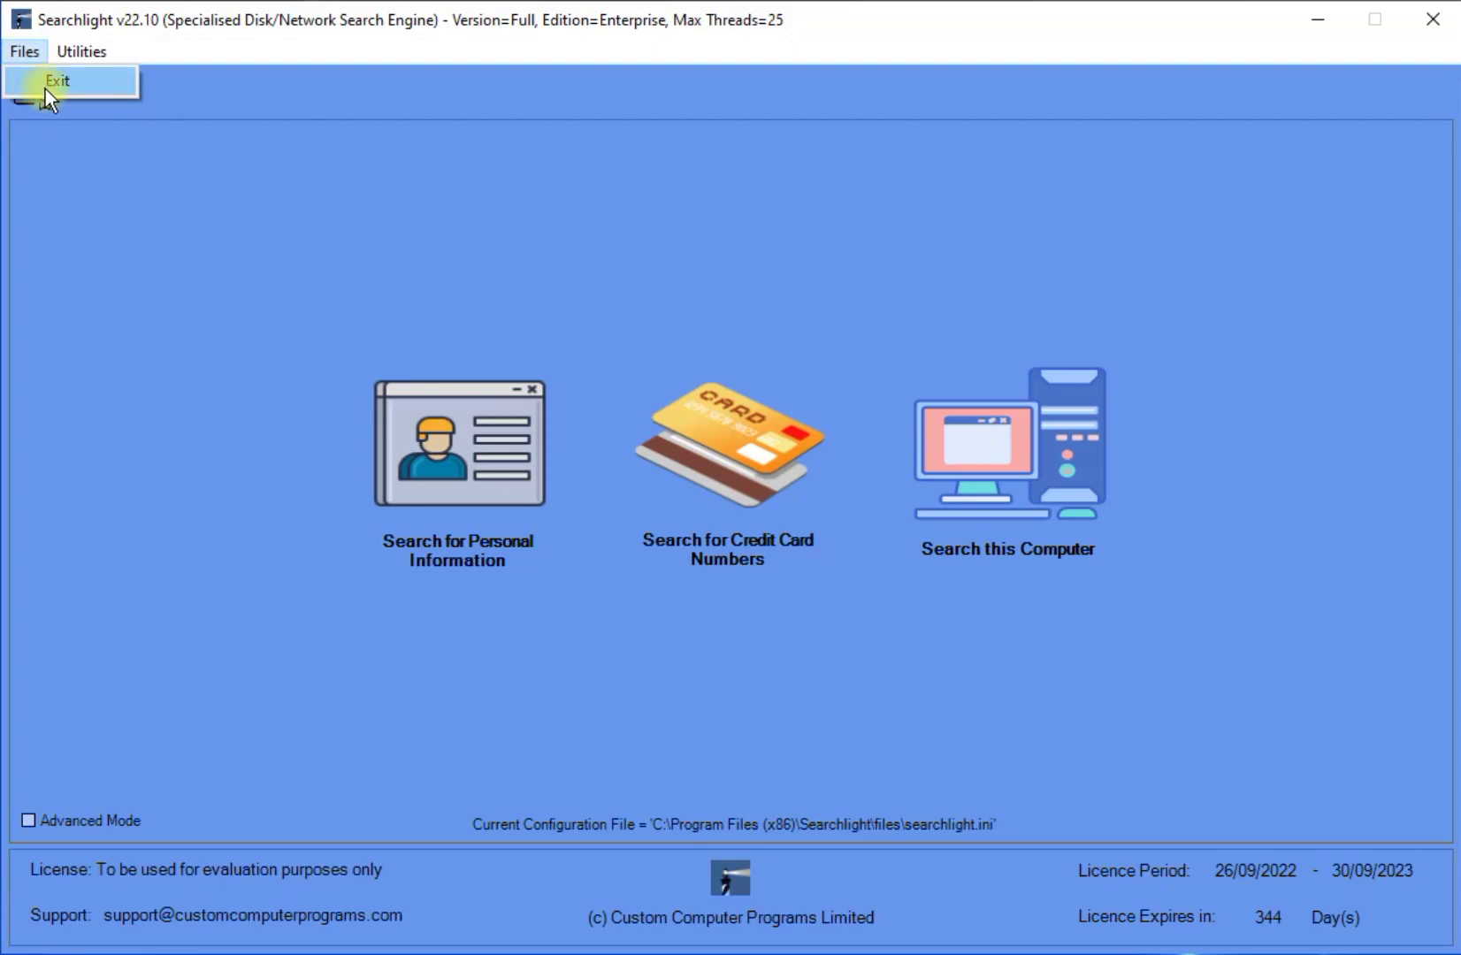
mouse_move(88, 51)
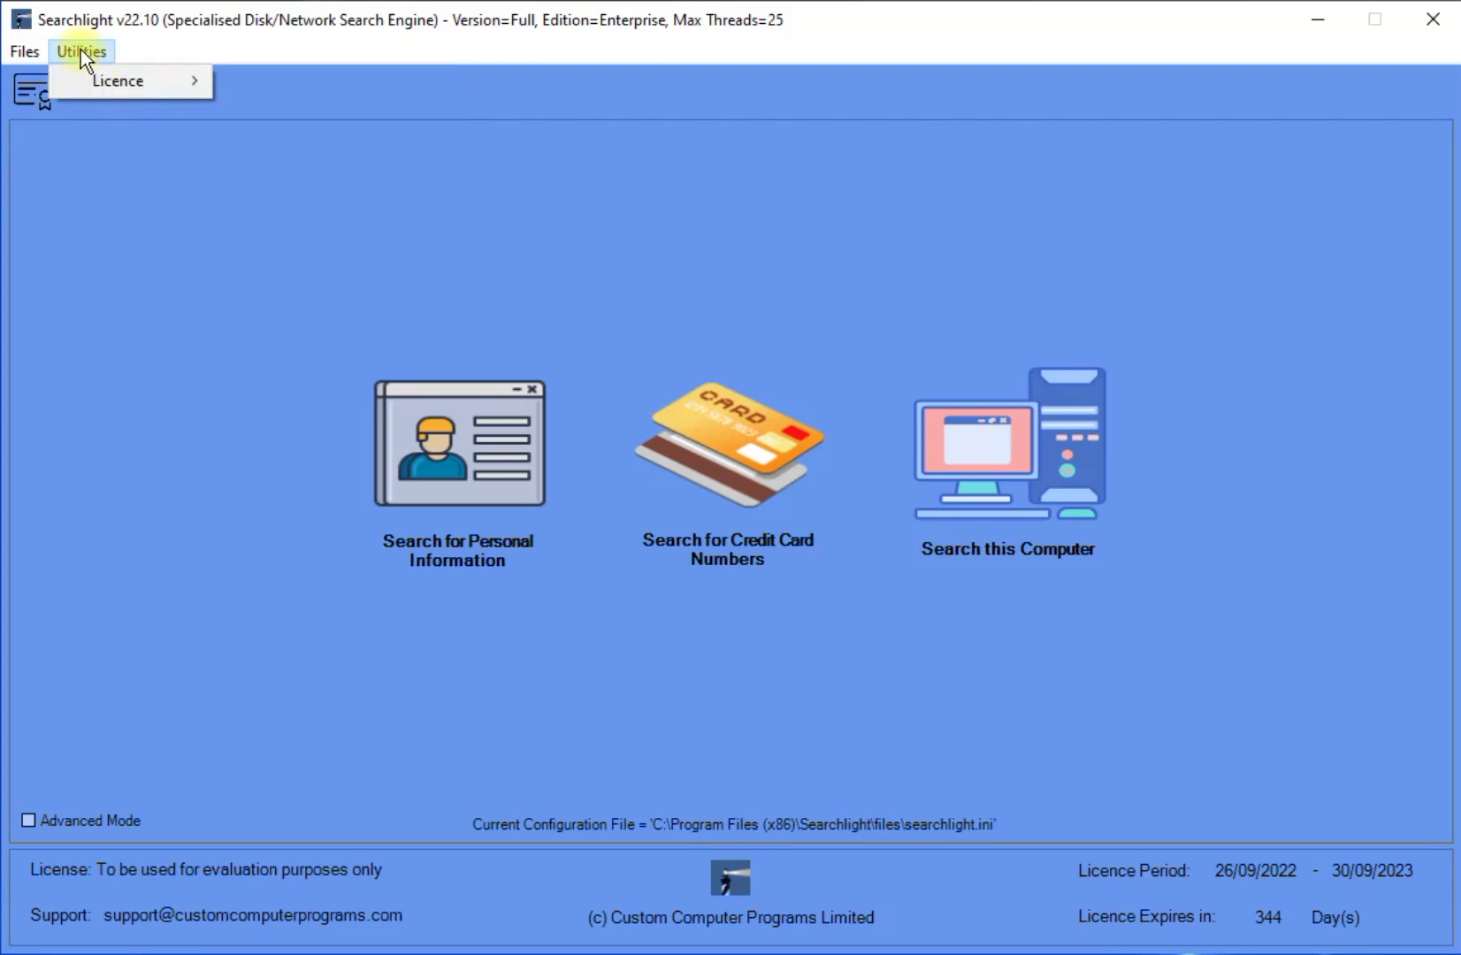
left_click(128, 301)
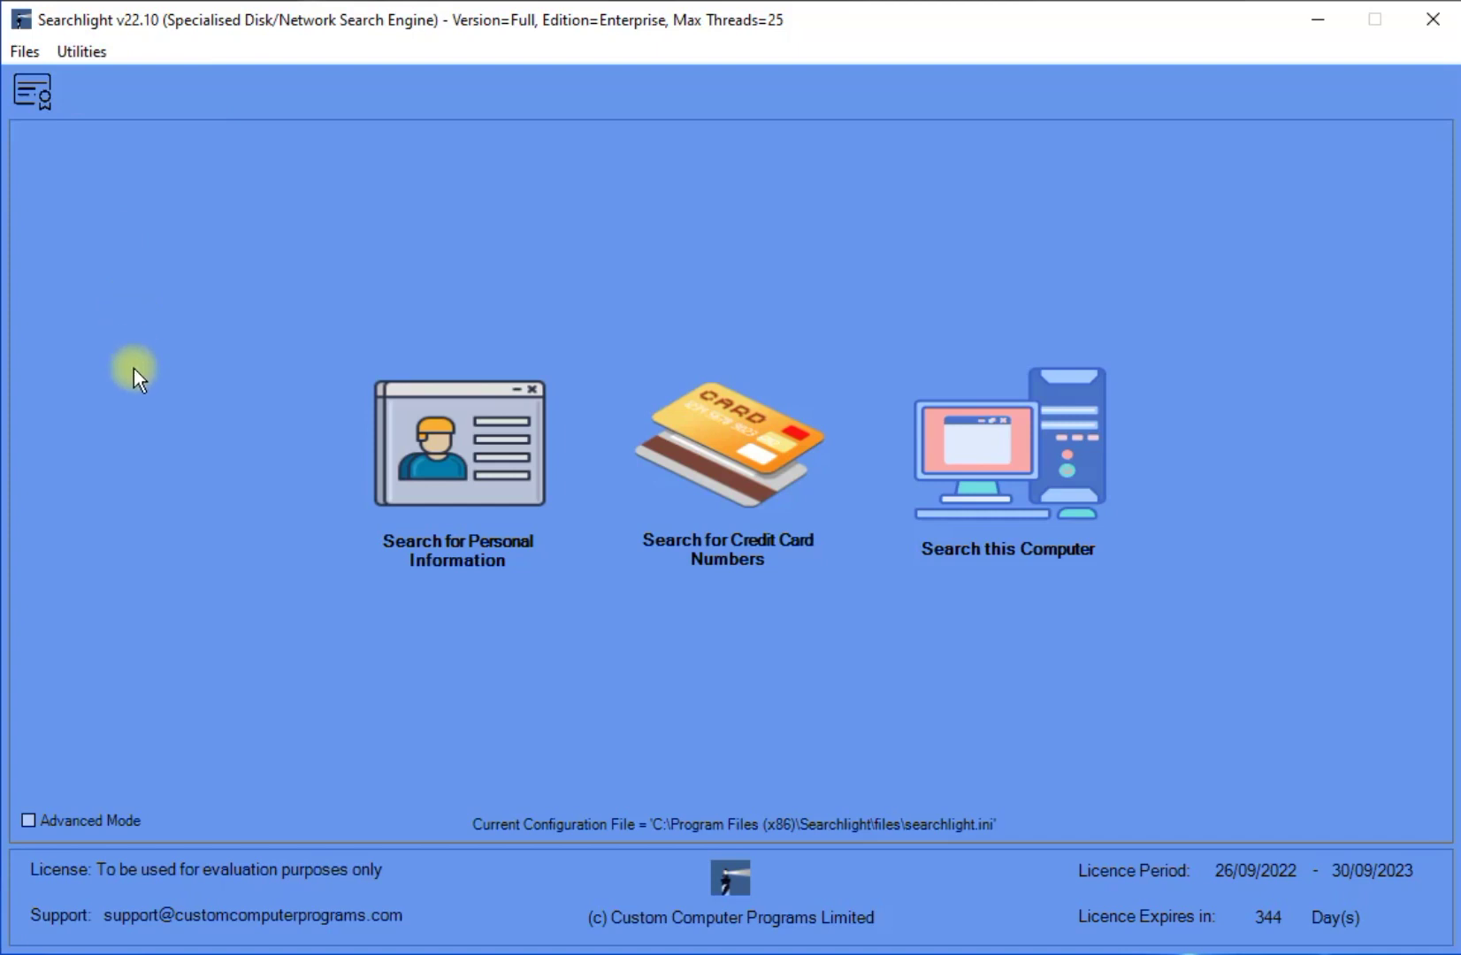
left_click(30, 822)
Step: In the Menus configuration file, set menu_encryption to BASIC and save it
left_click(117, 51)
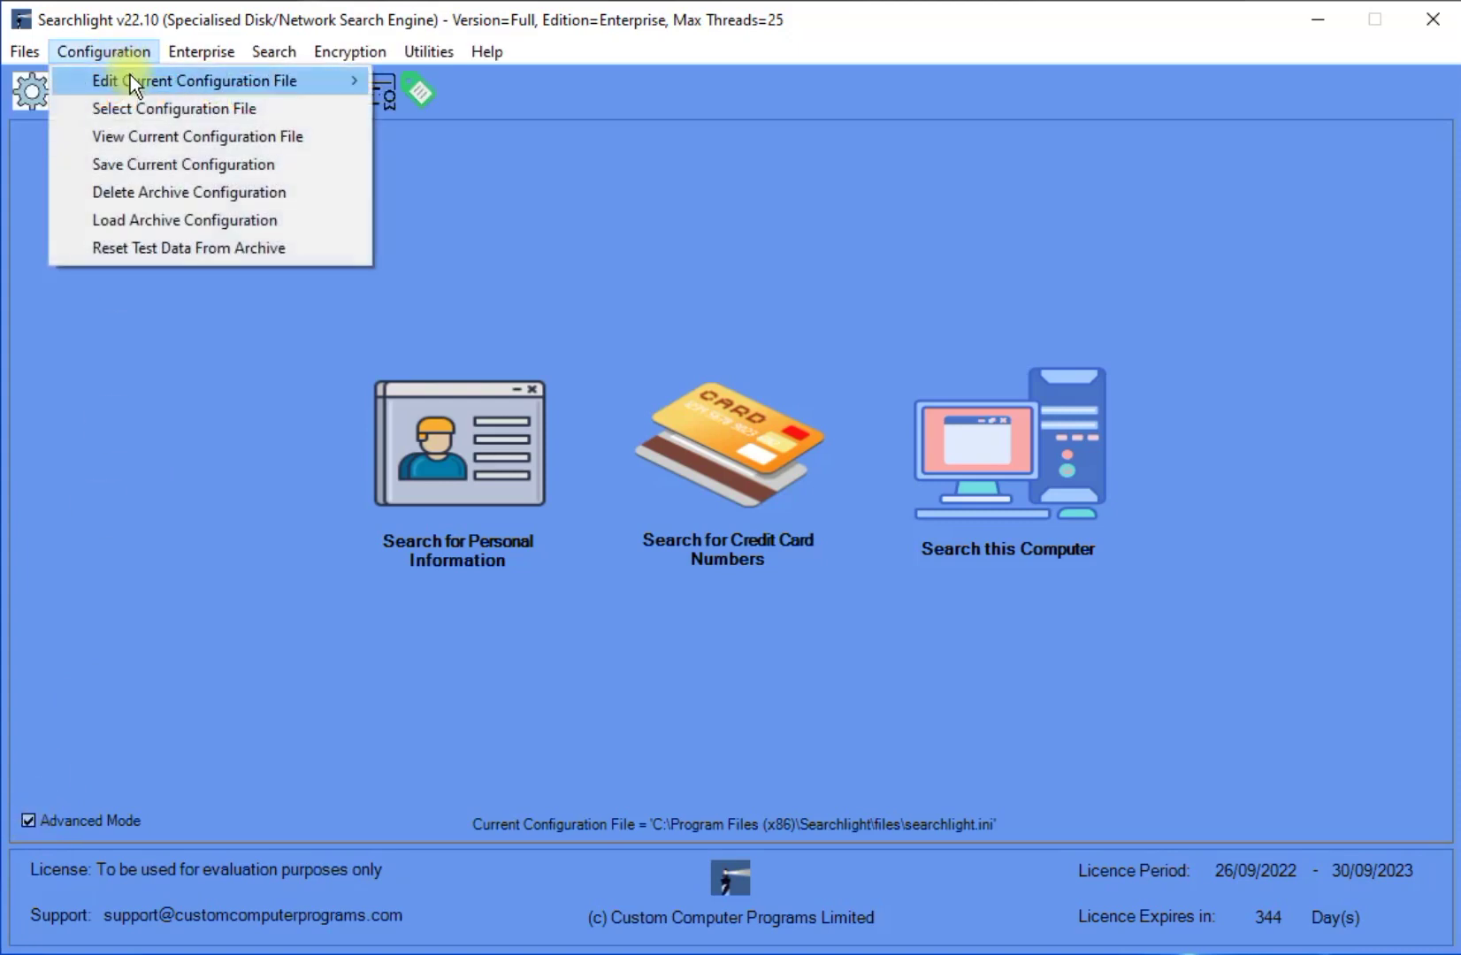
mouse_move(128, 81)
left_click(440, 383)
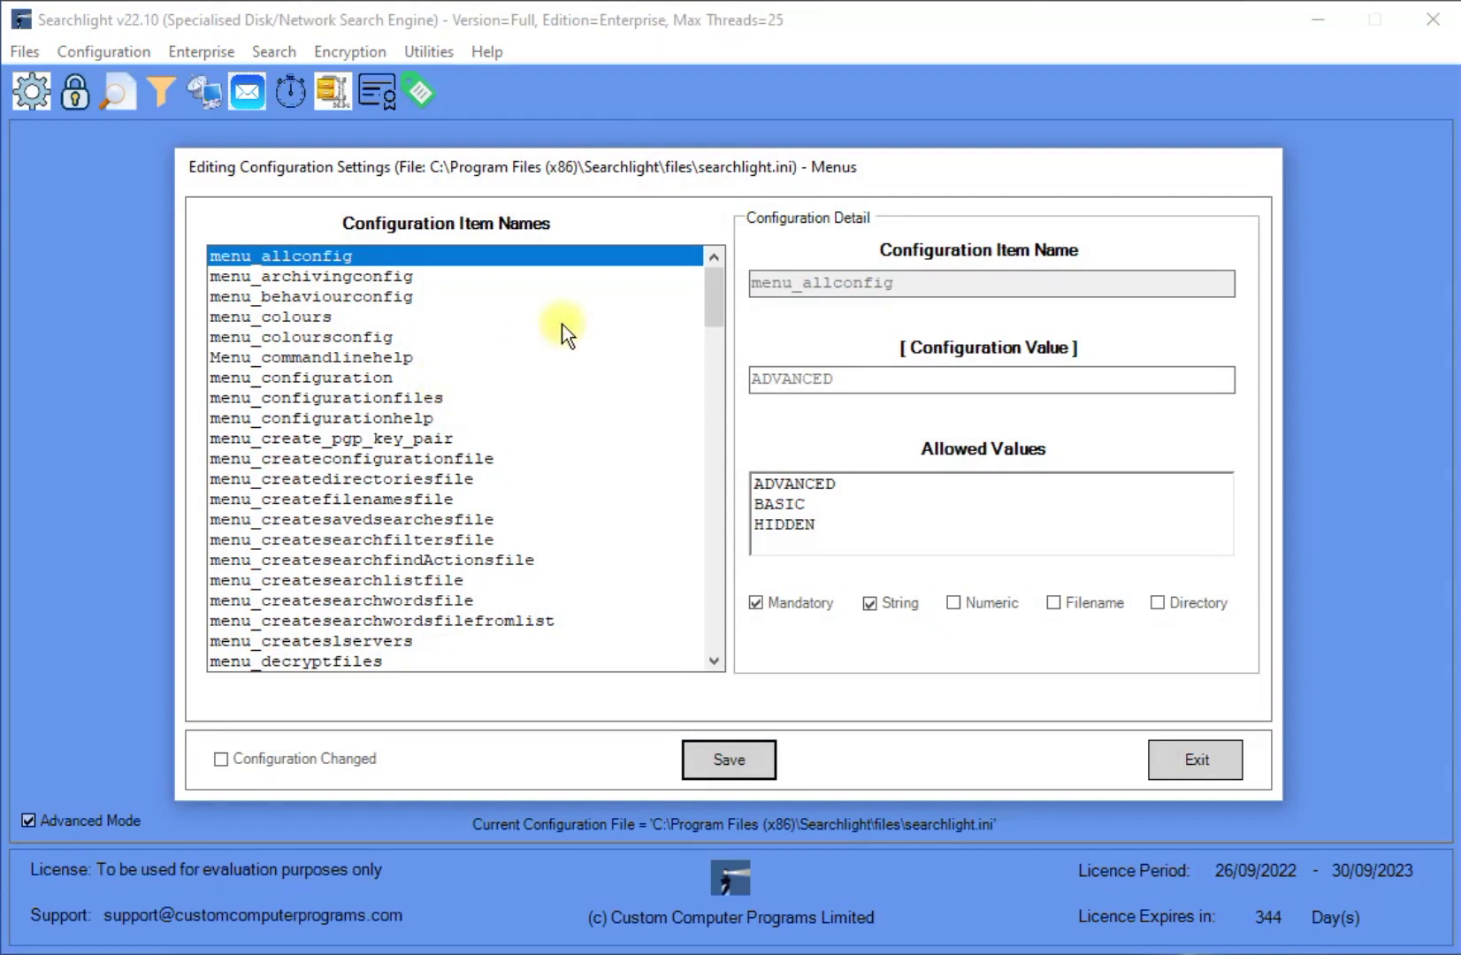
left_click_drag(711, 288, 719, 387)
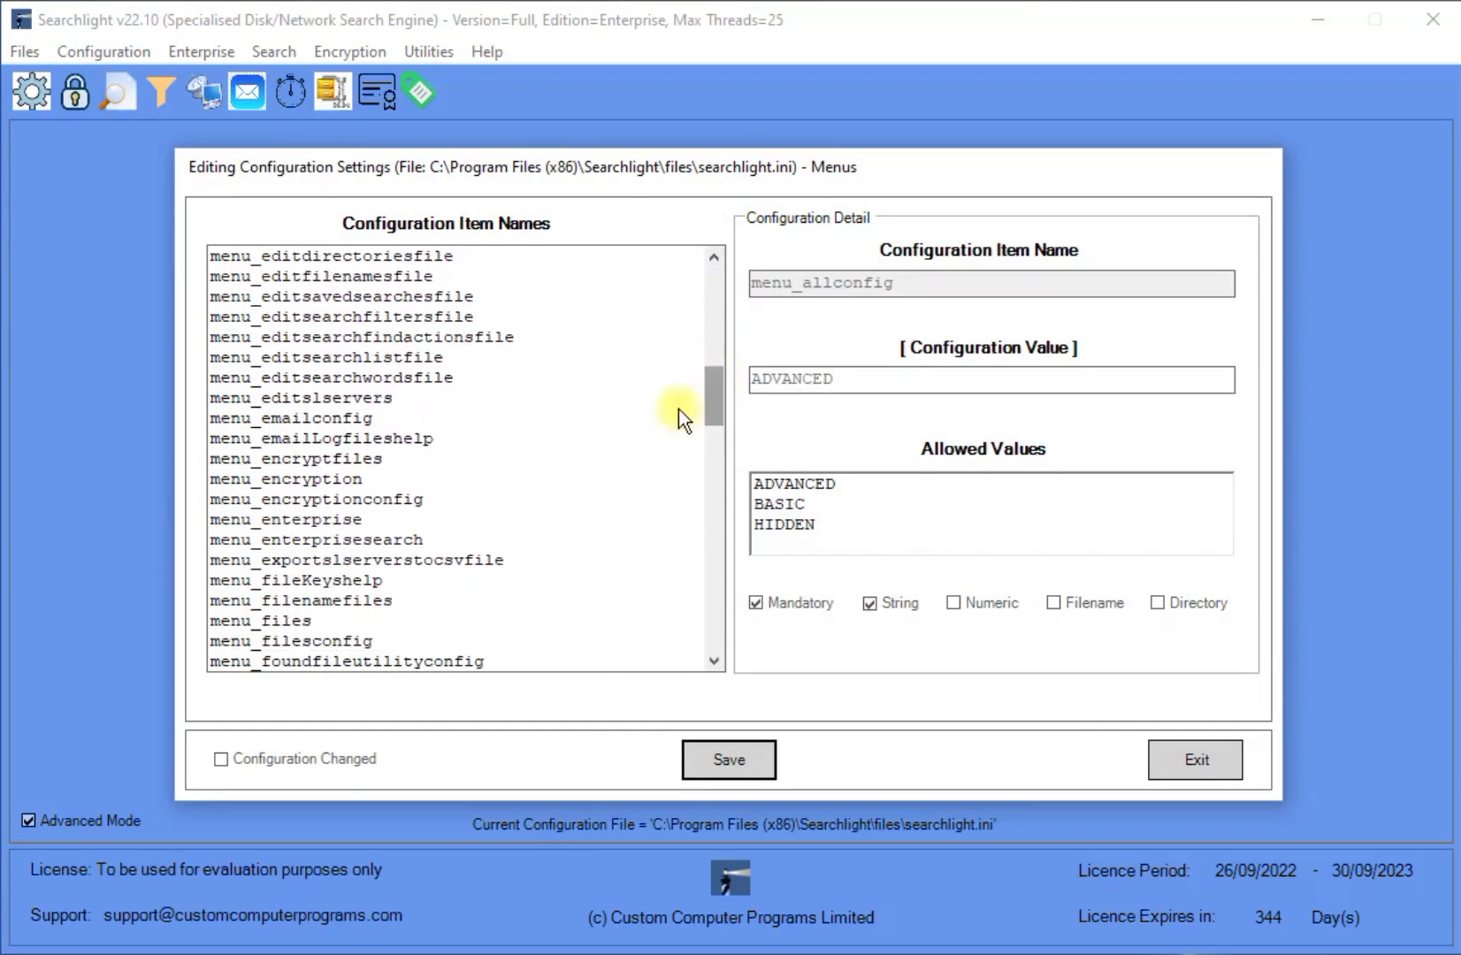
left_click(319, 480)
left_click(778, 505)
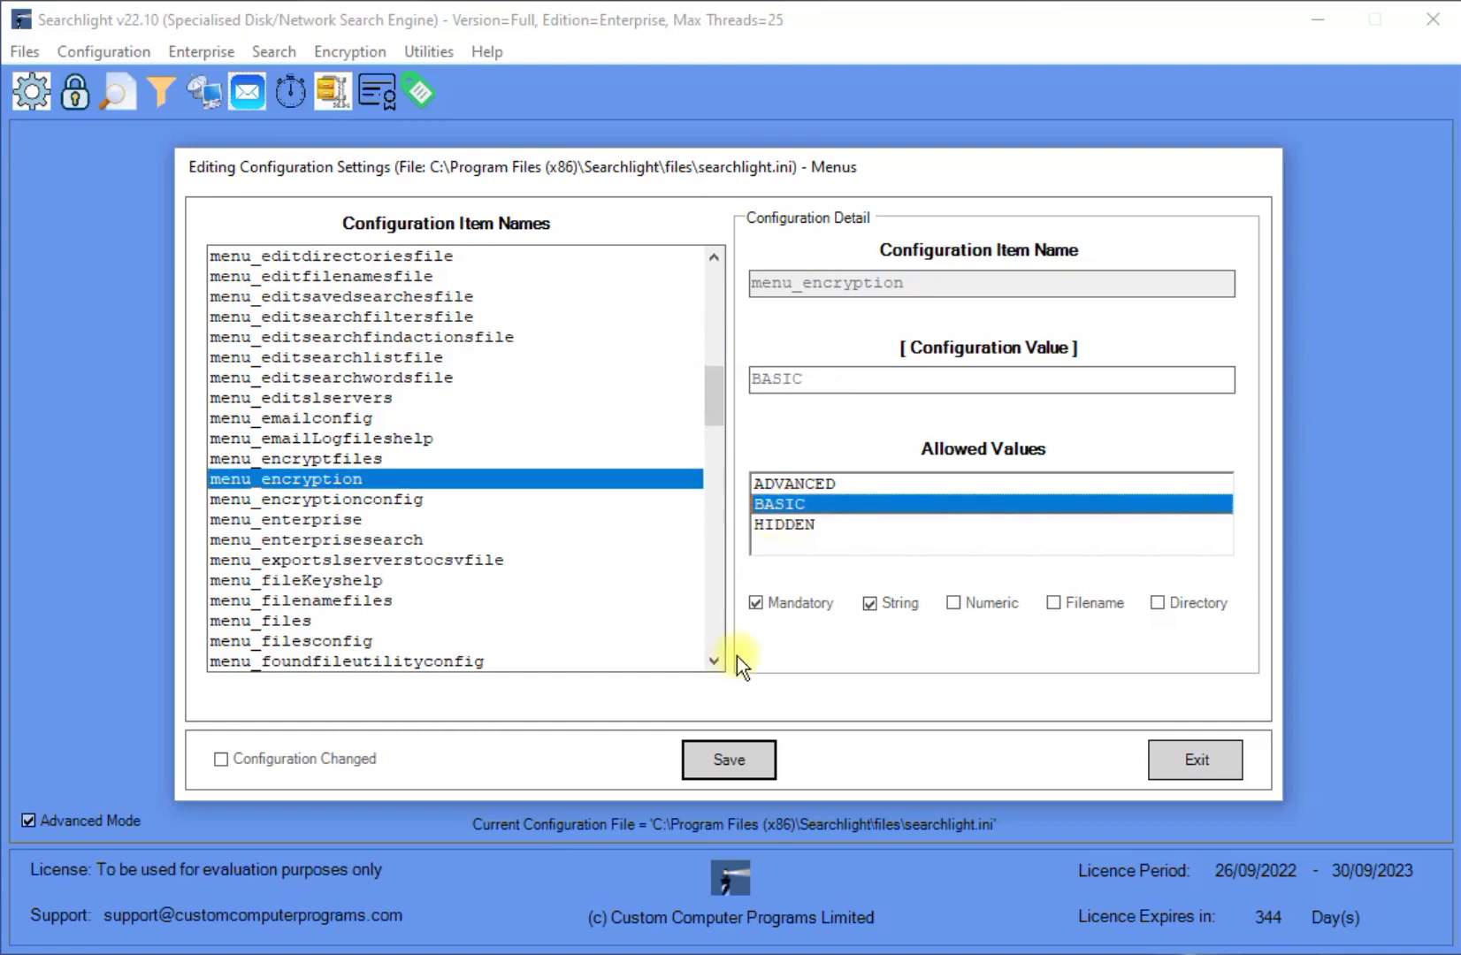
left_click(725, 762)
Step: Set menu_search to BASIC, then exit the editor confirming the configuration save
scroll(710, 595, "down", 13)
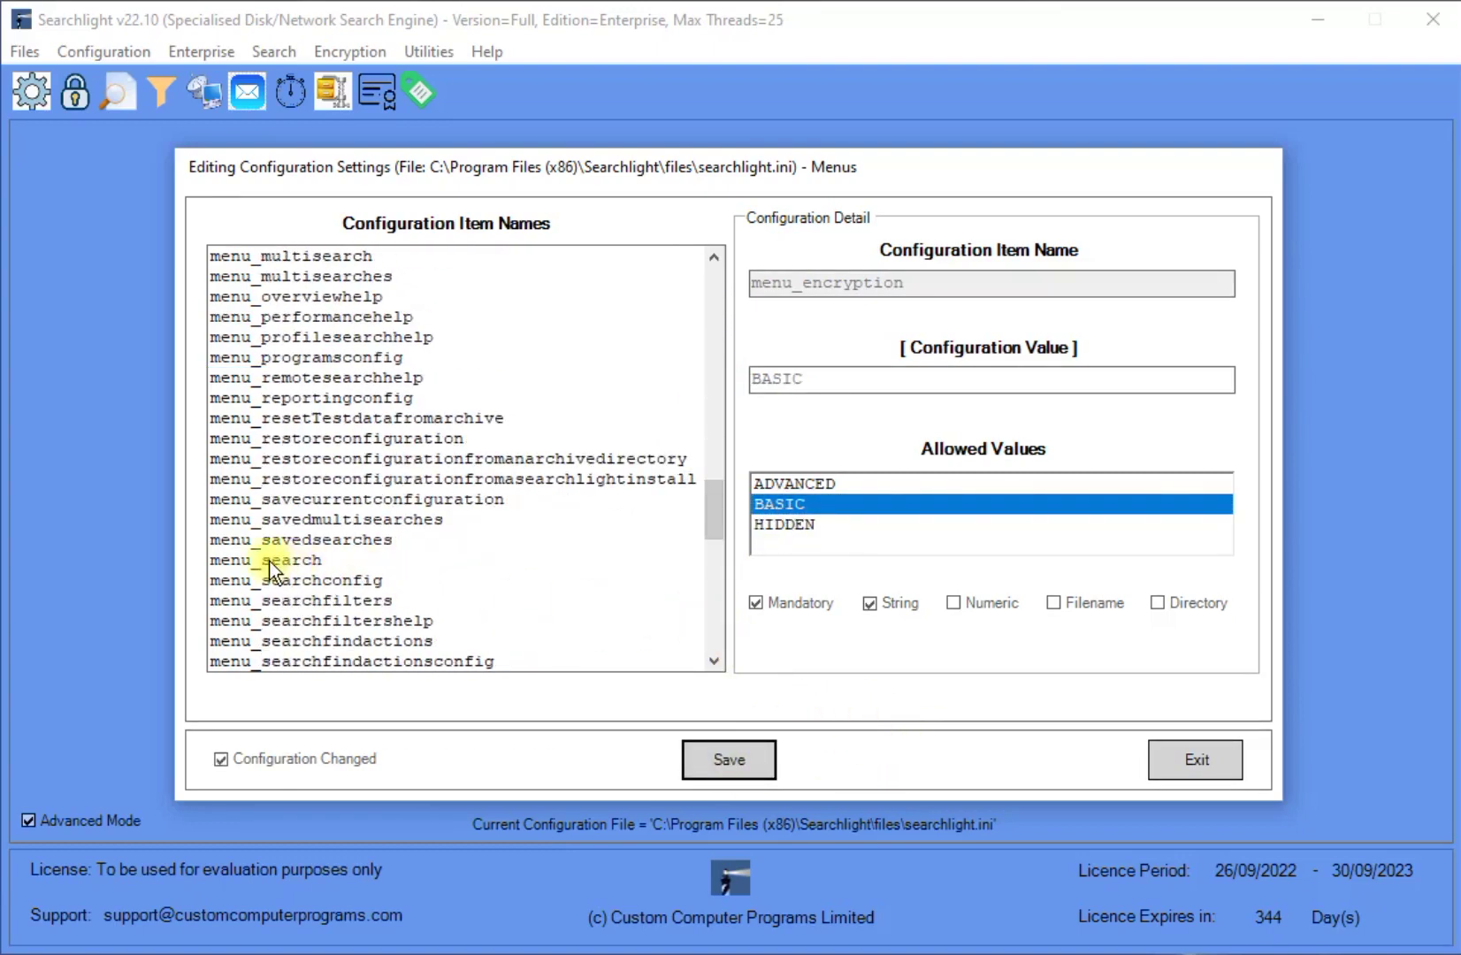
left_click(319, 563)
left_click(772, 508)
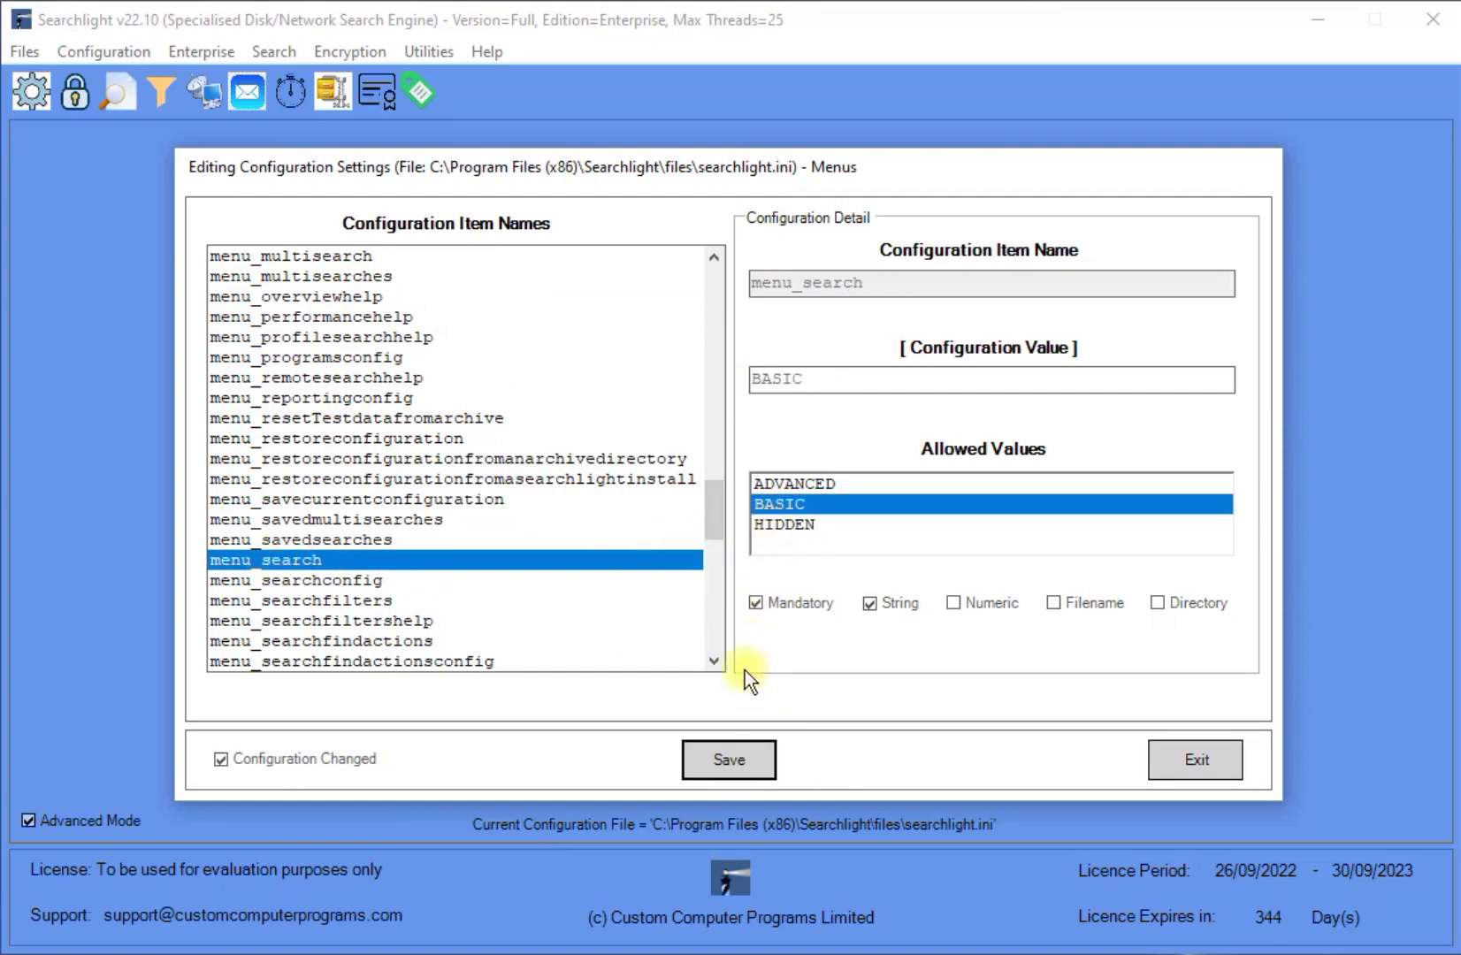
left_click(727, 763)
left_click(1226, 759)
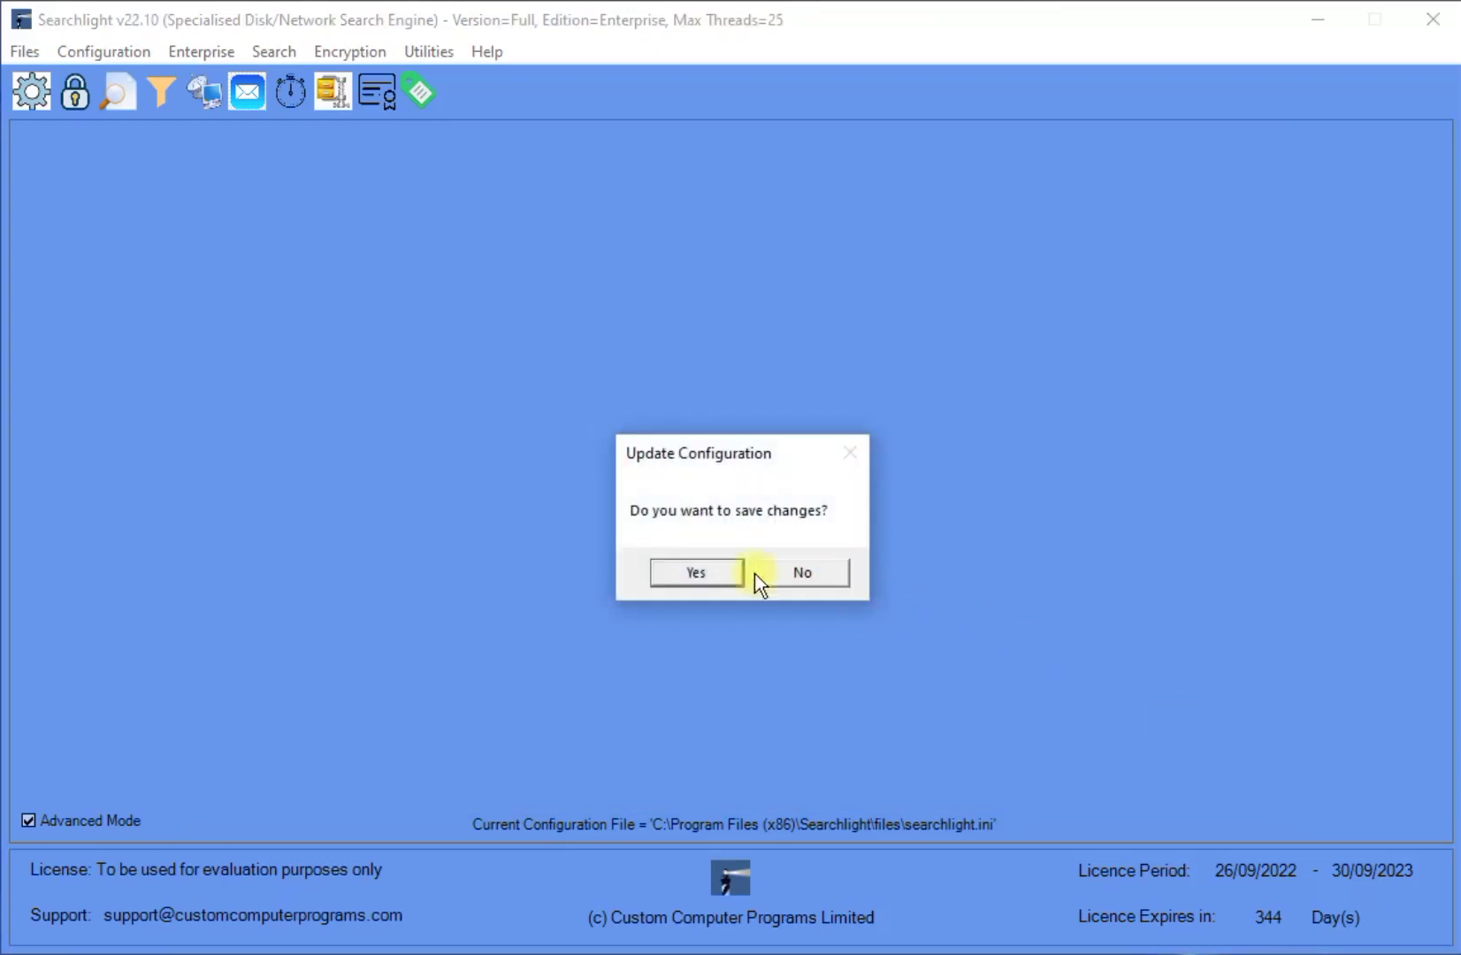
left_click(693, 574)
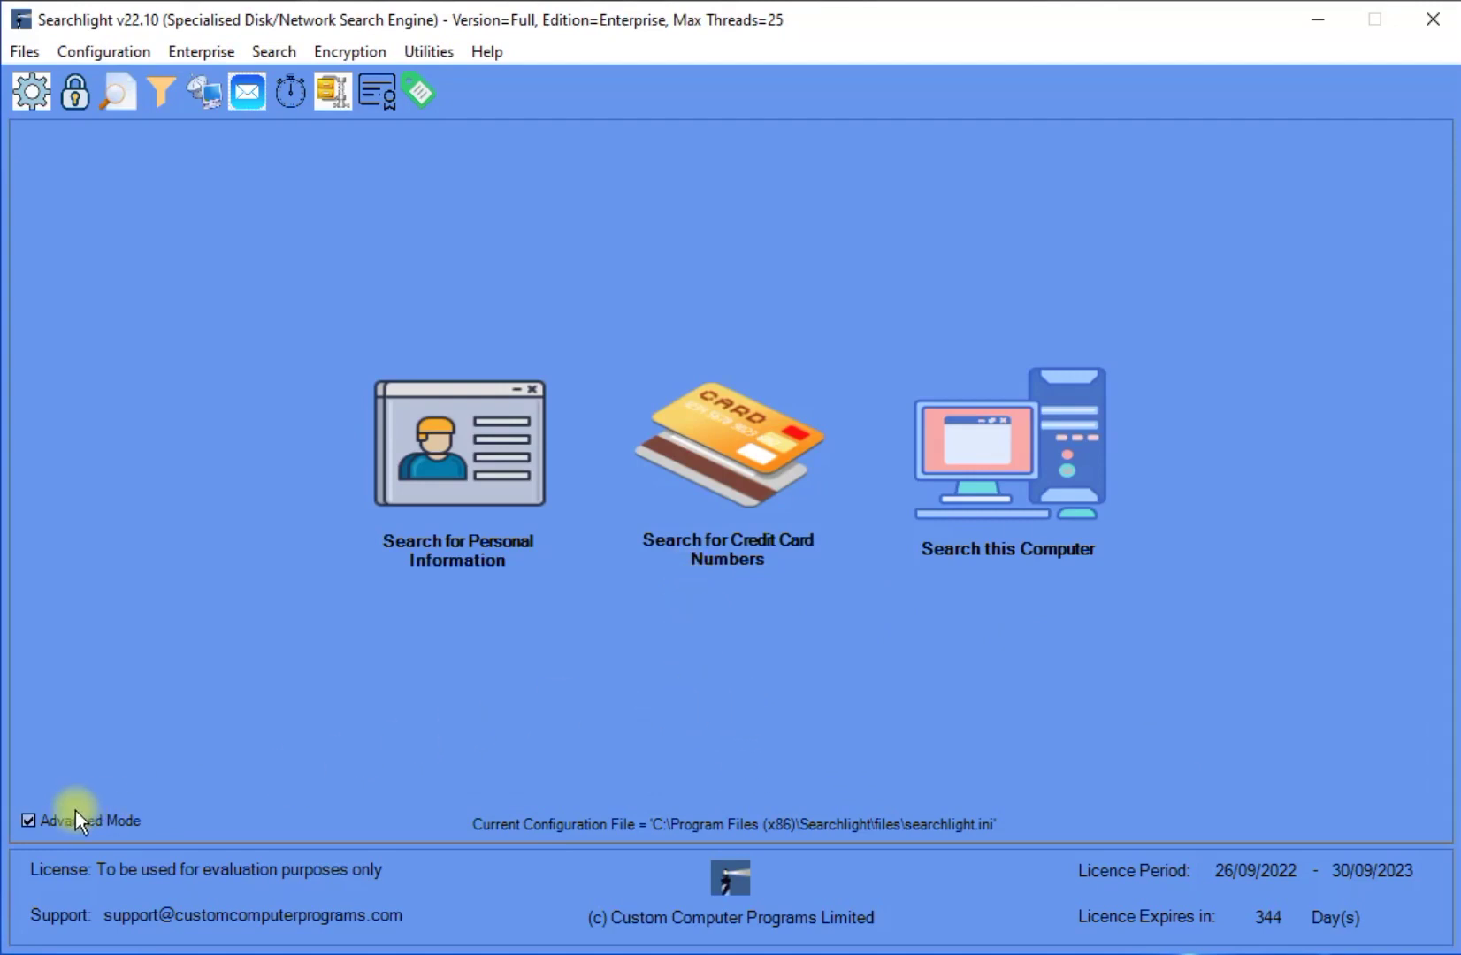
Step: Turn off Advanced Mode to show Basic mode with Files, Search, Encryption and Utilities menus
left_click(27, 820)
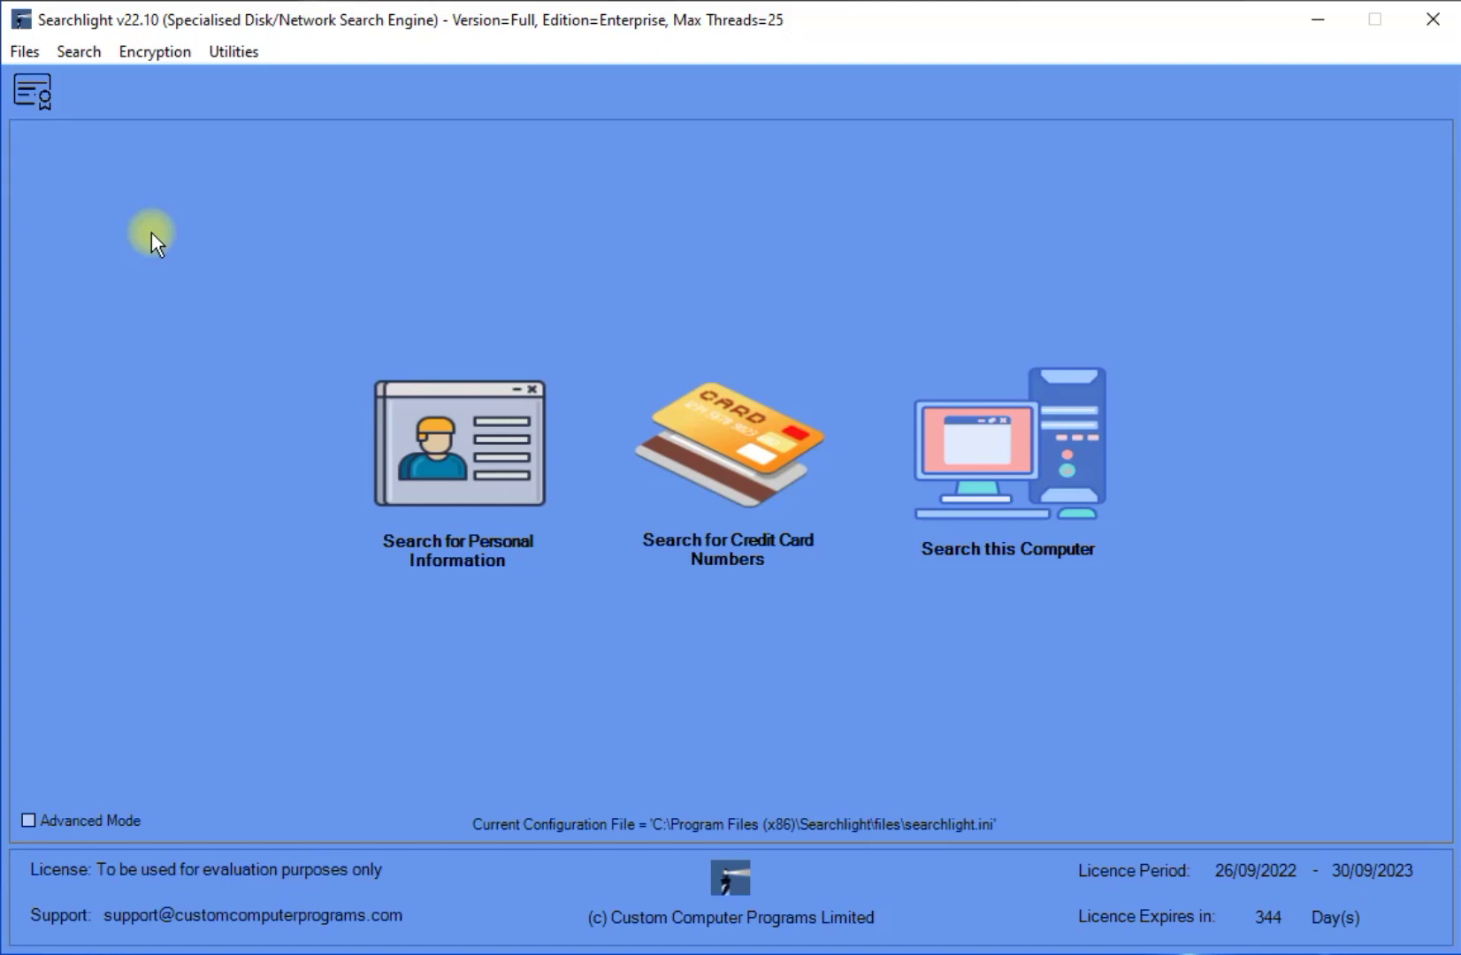
Step: Re-enable Advanced Mode and set menu_encryptfiles to BASIC in the Menus configuration
left_click(28, 821)
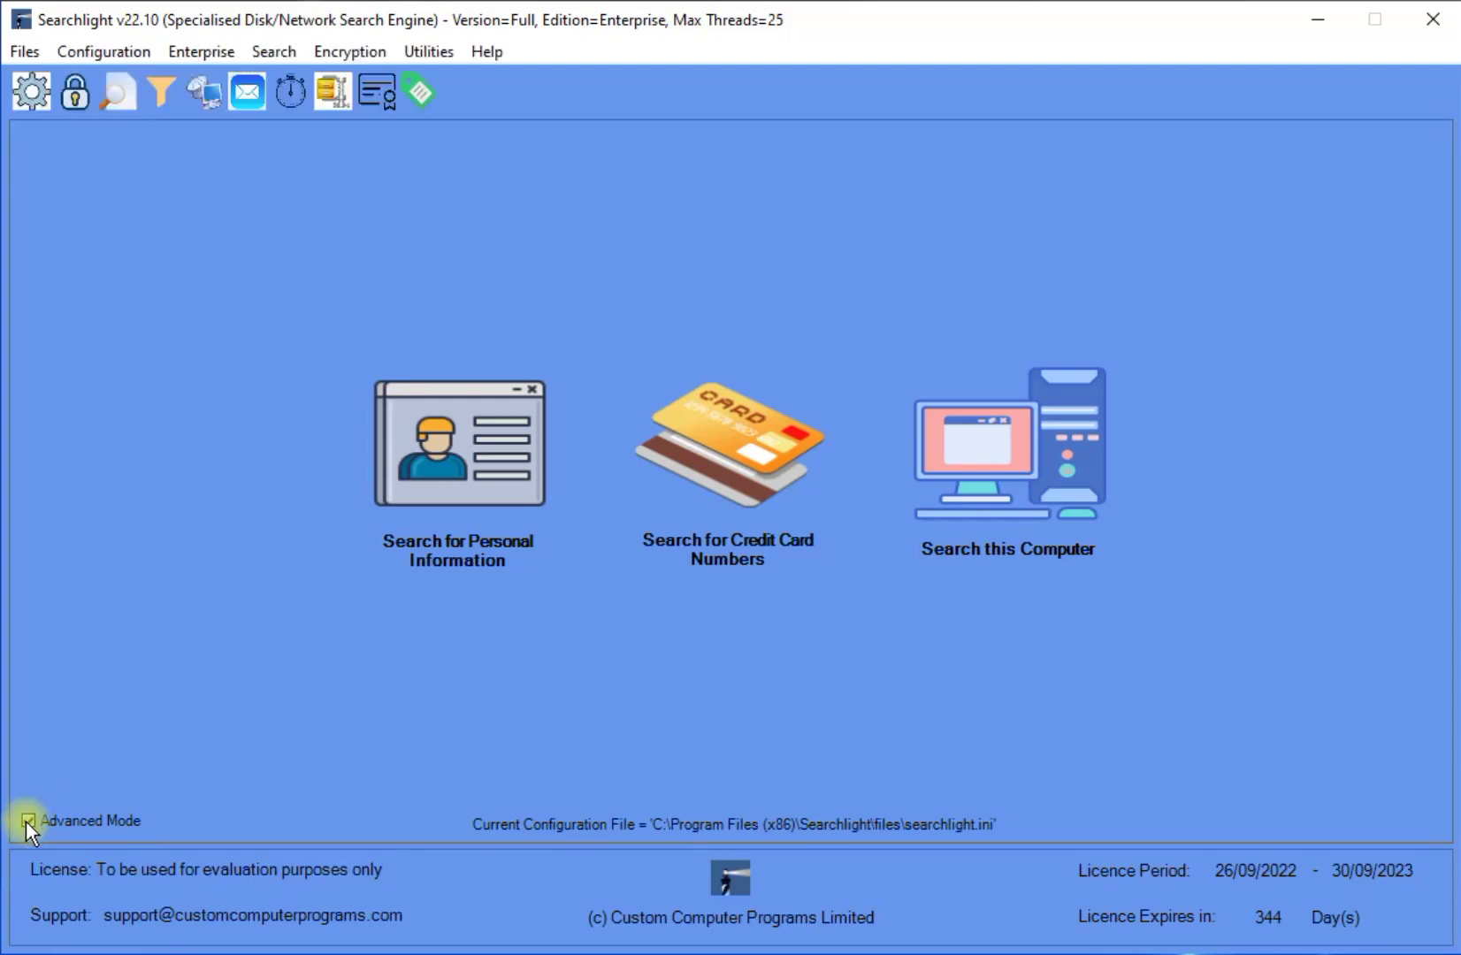
left_click(104, 53)
mouse_move(160, 84)
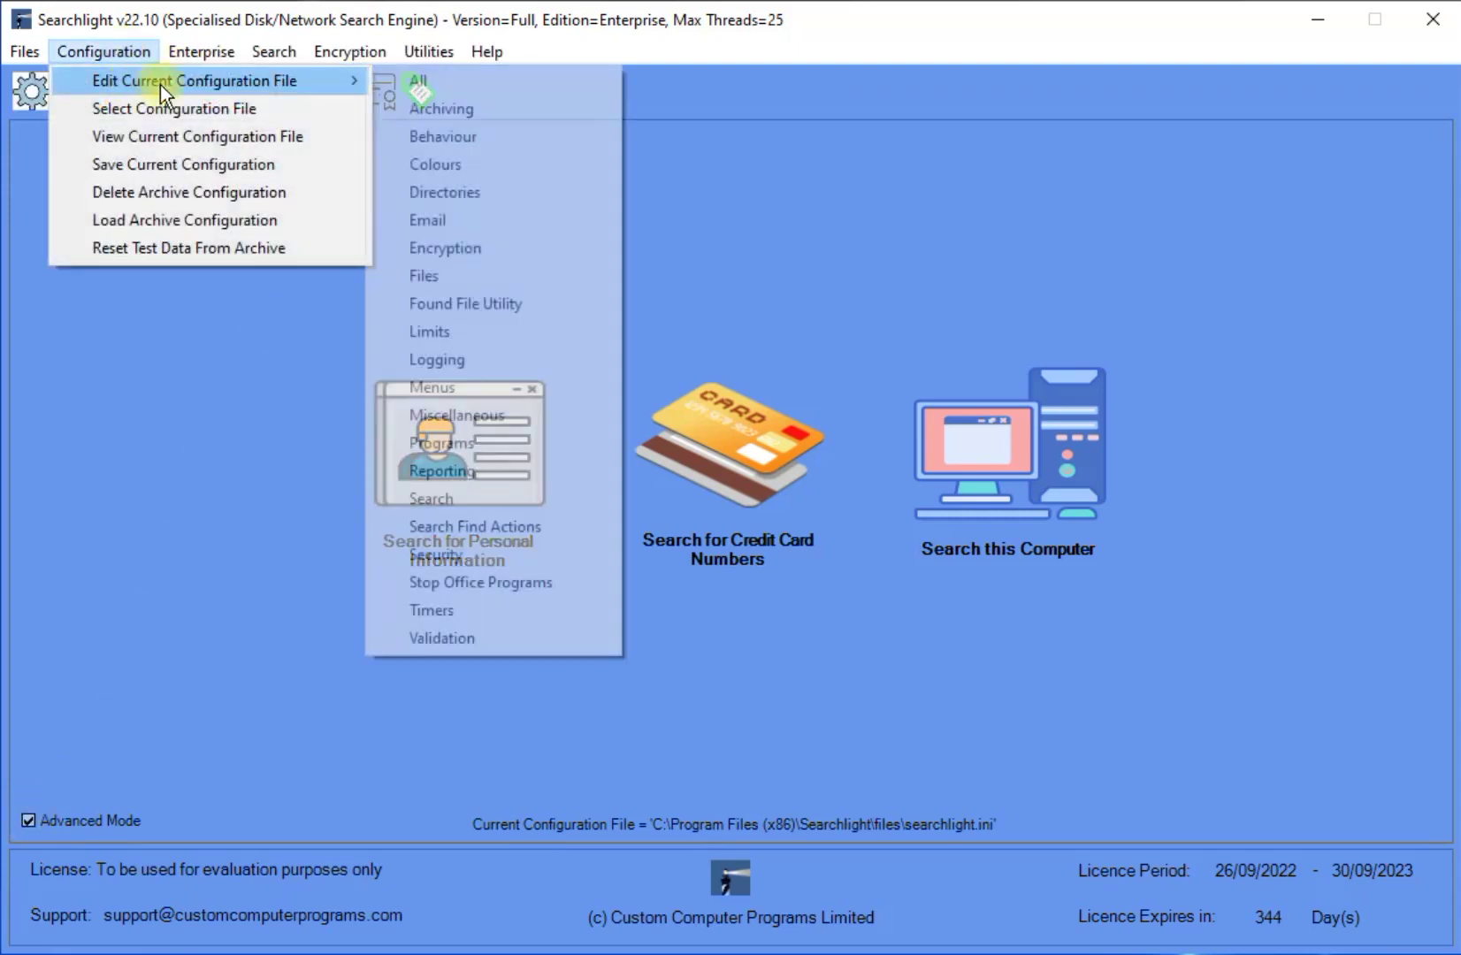
left_click(450, 391)
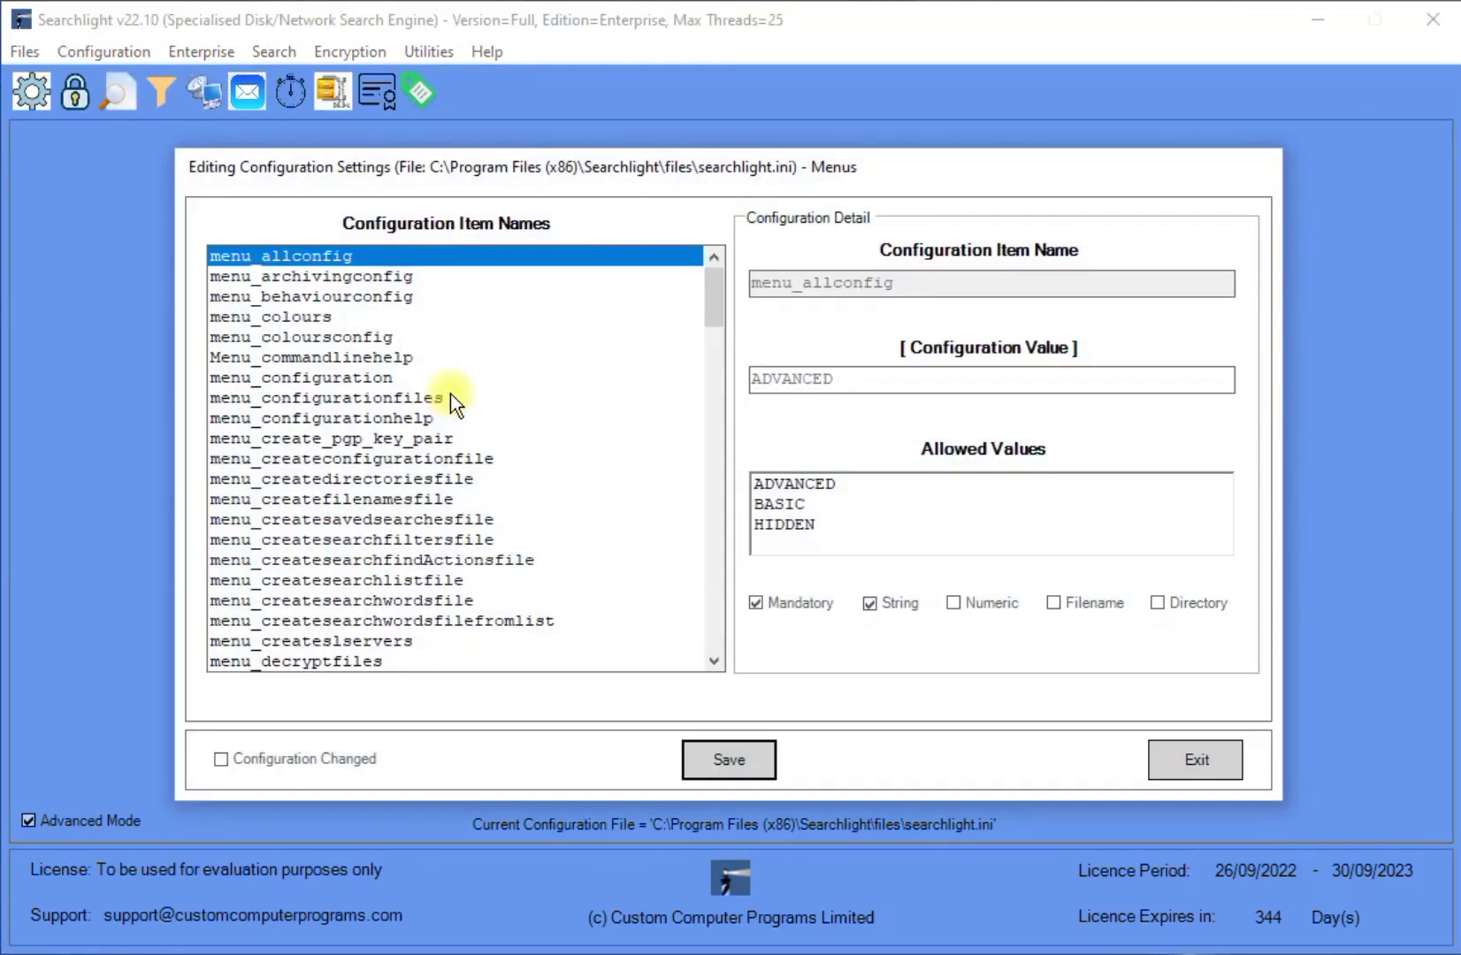
left_click(718, 591)
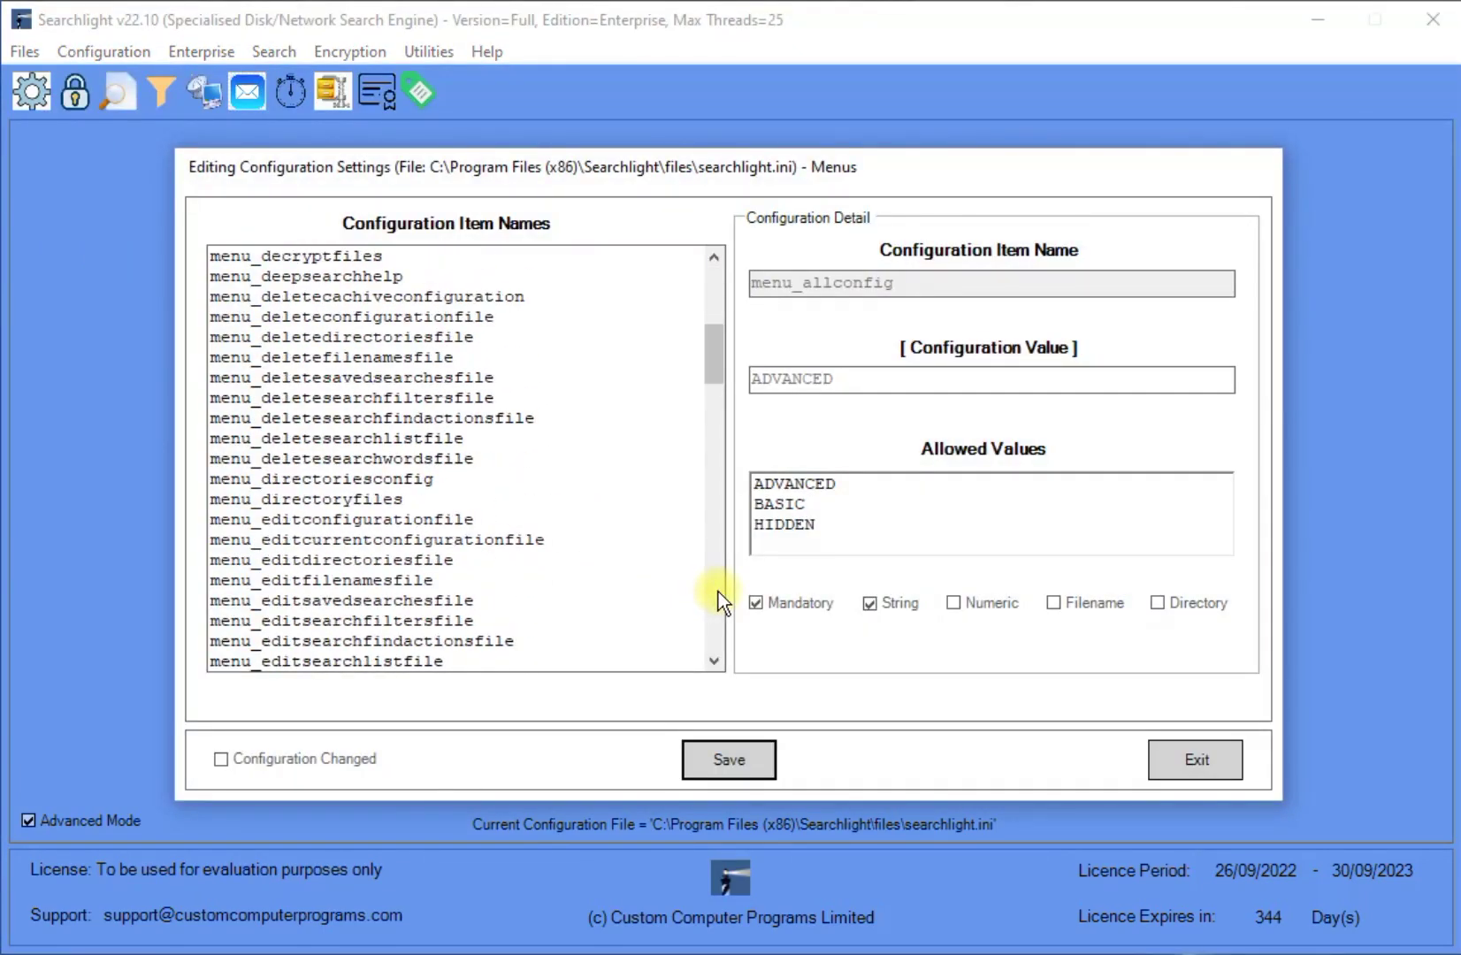
left_click(718, 592)
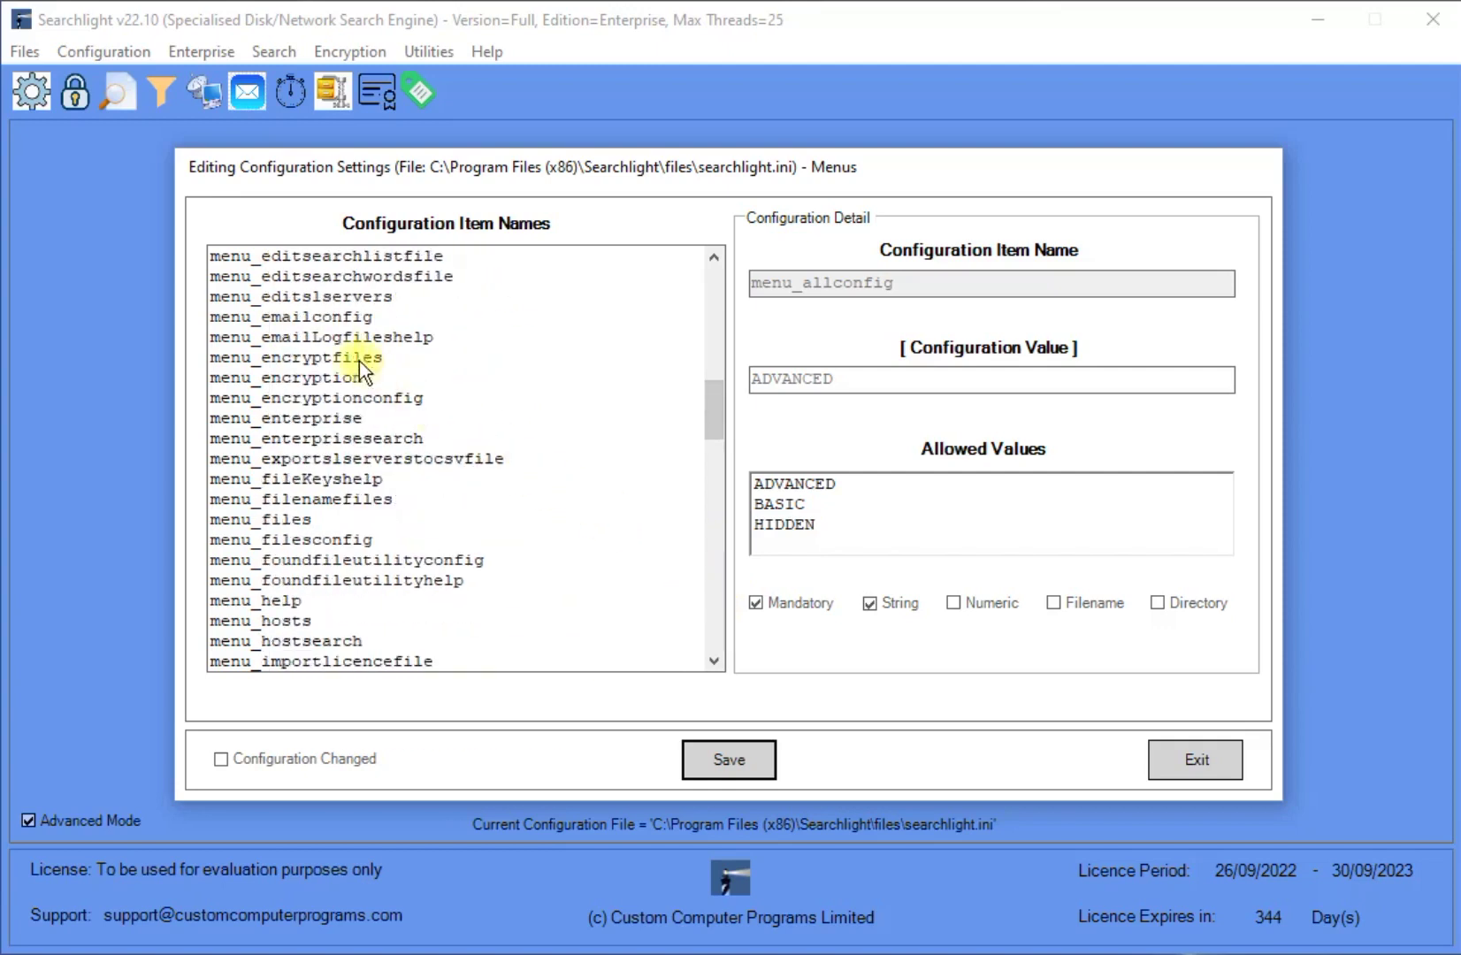
left_click(341, 360)
left_click(765, 505)
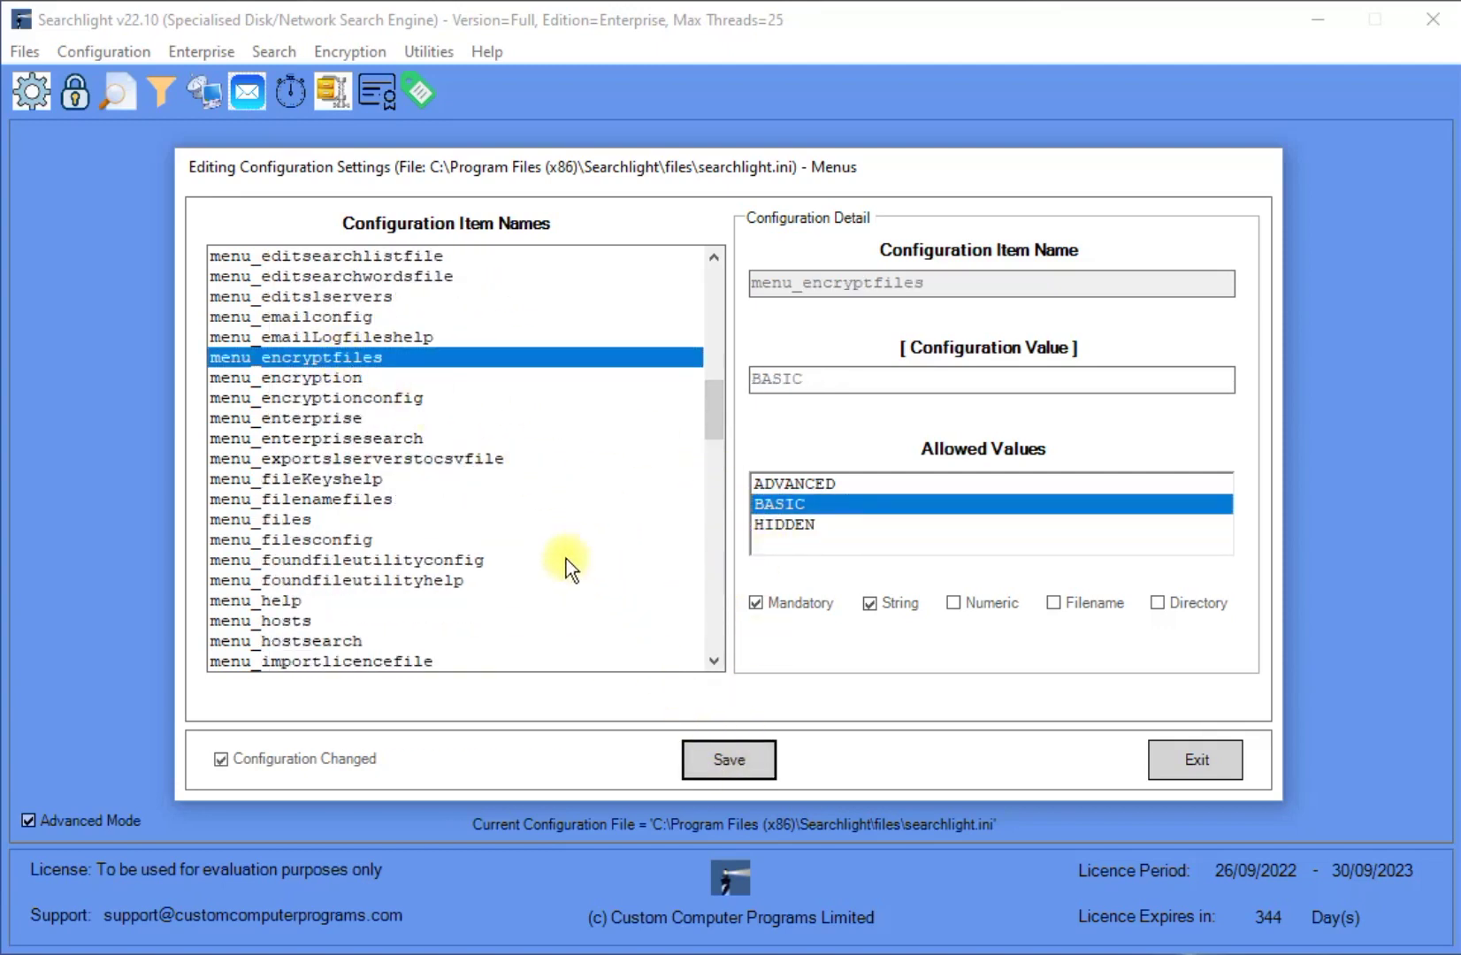
Step: Set menu_localsearch to BASIC and save the menu configuration, confirming with Yes
left_click(713, 611)
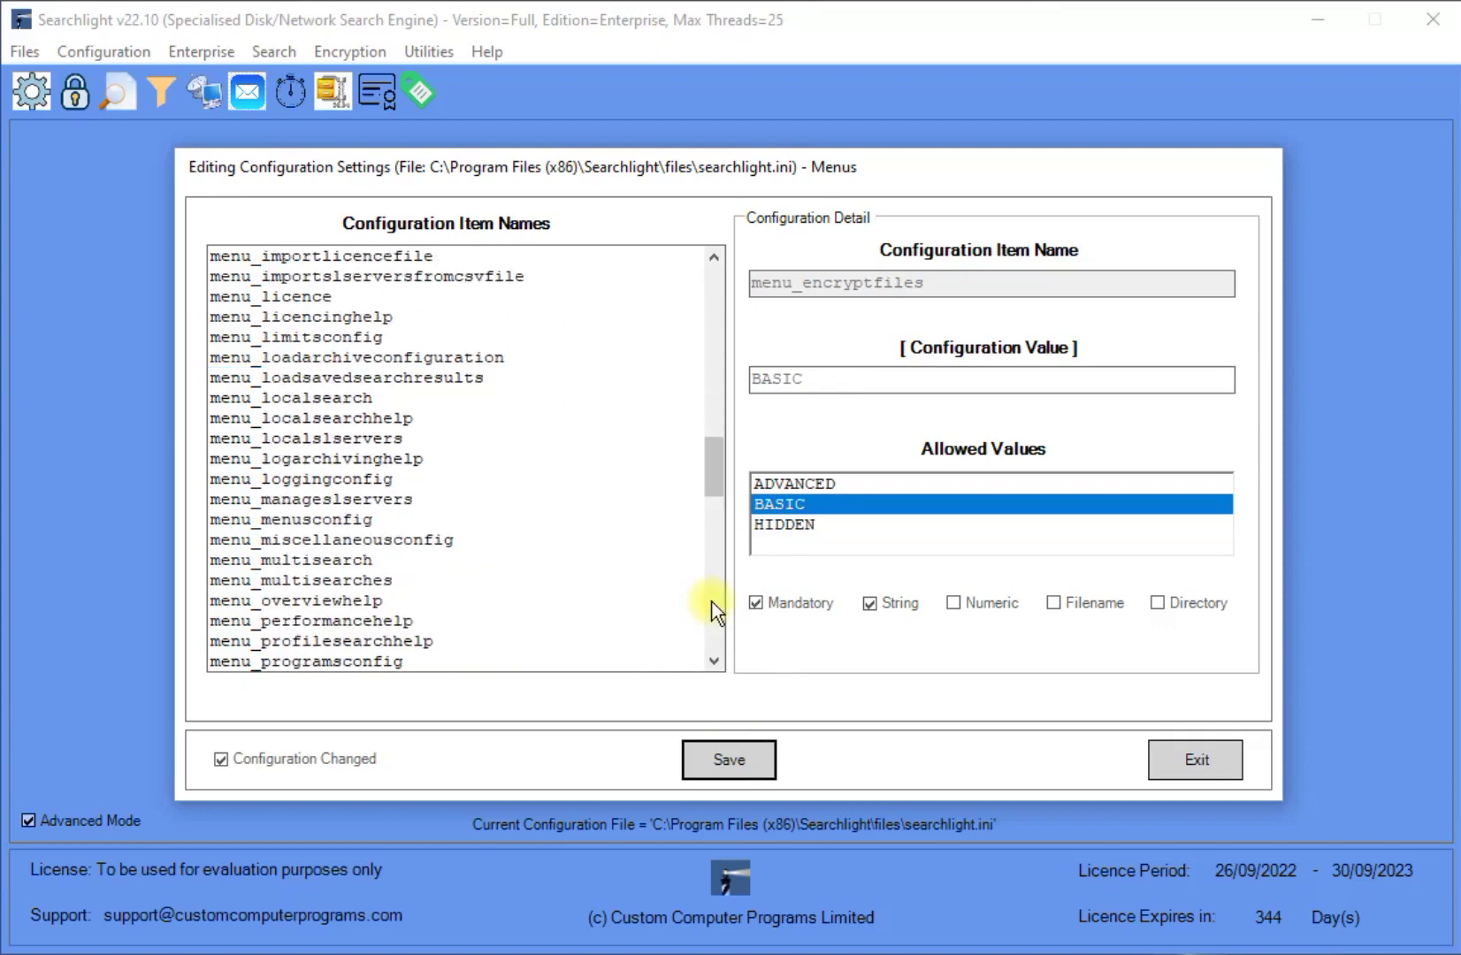
left_click(305, 399)
left_click(756, 506)
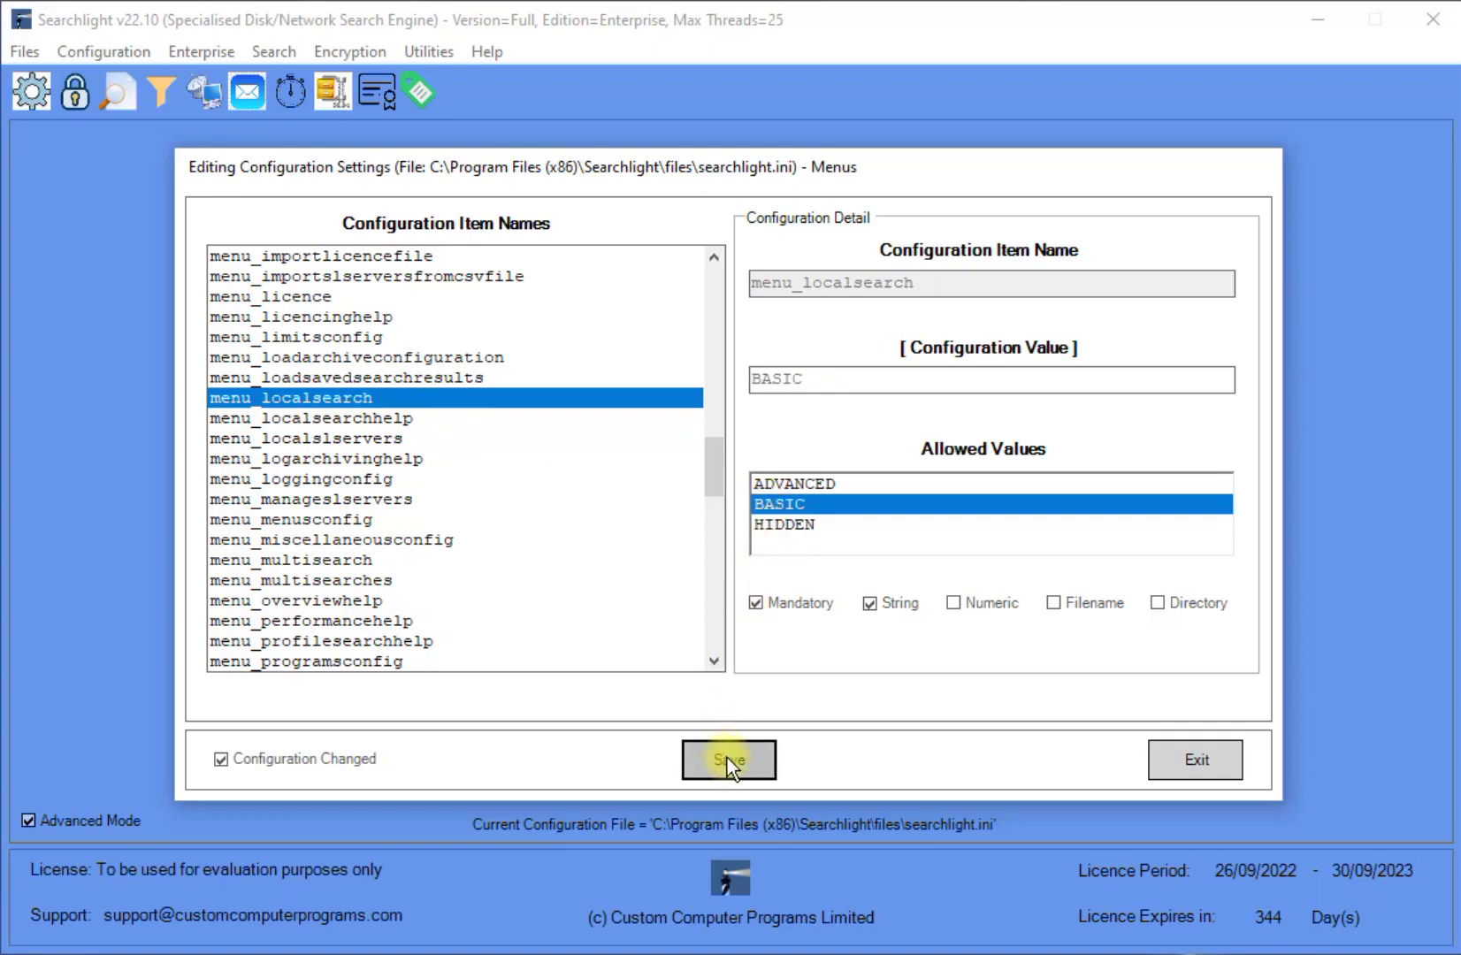
left_click(1172, 760)
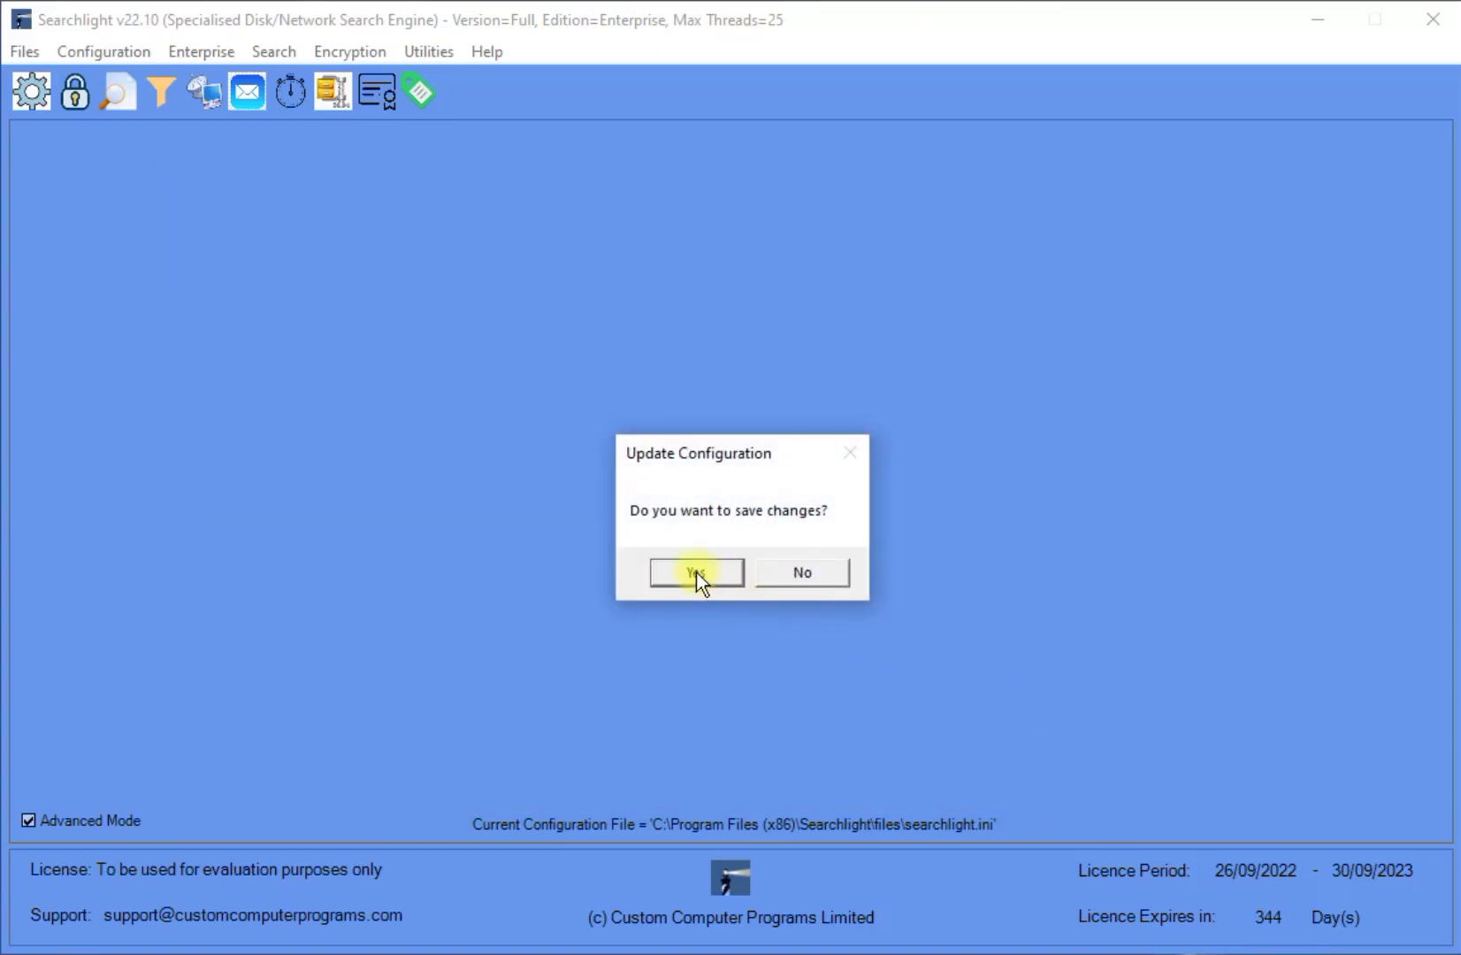
left_click(695, 571)
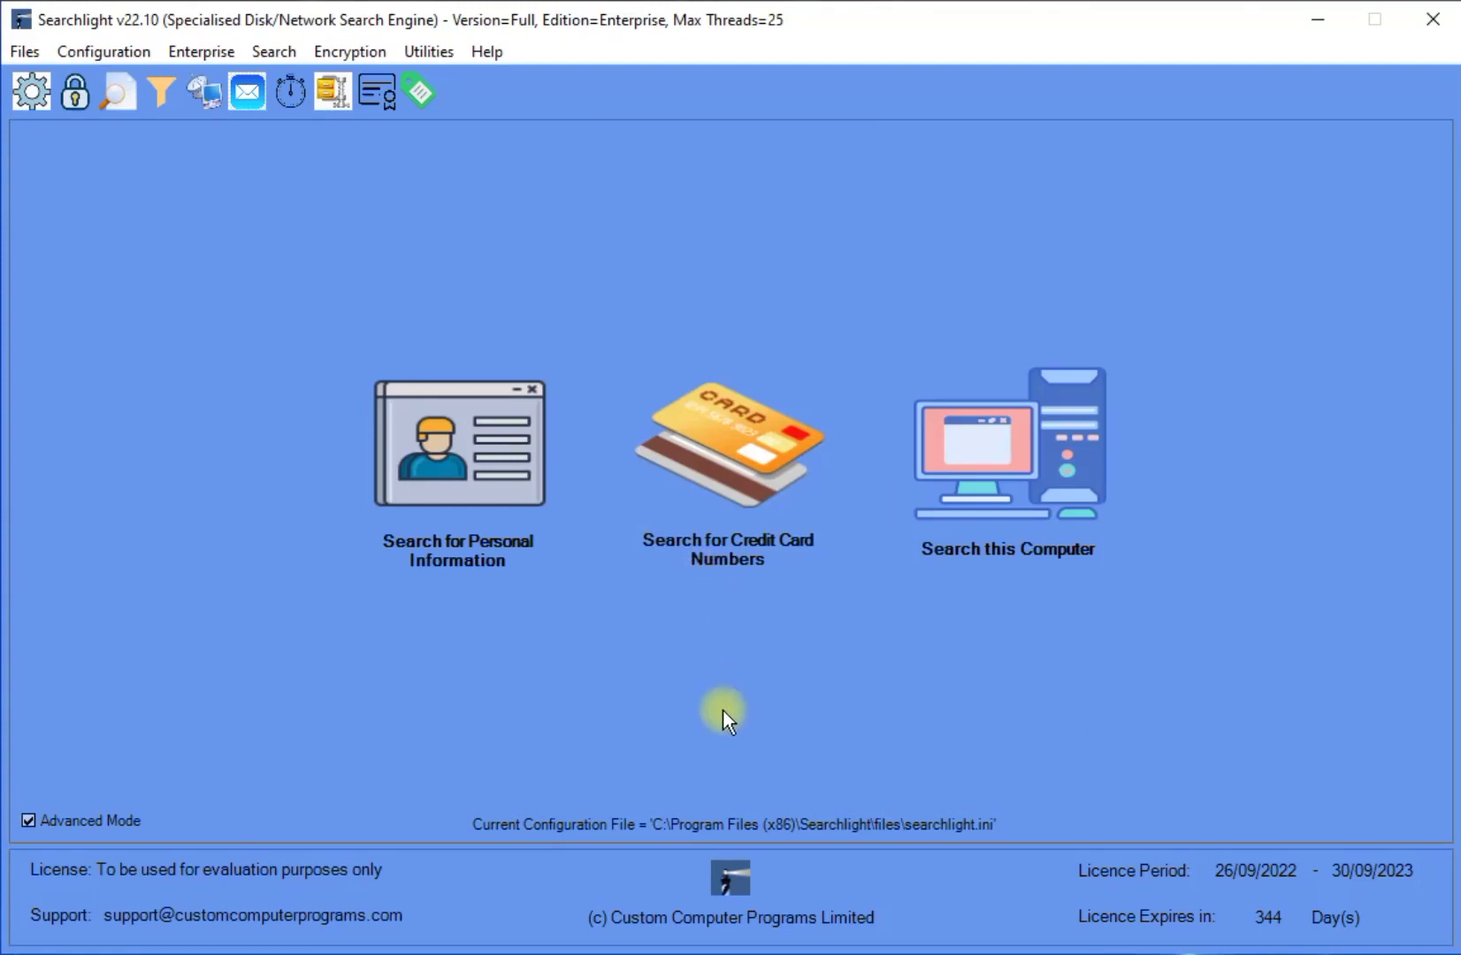
Step: Turn off Advanced Mode and check Encryption and Search menus list Encrypt File(s) and Local Search
left_click(27, 820)
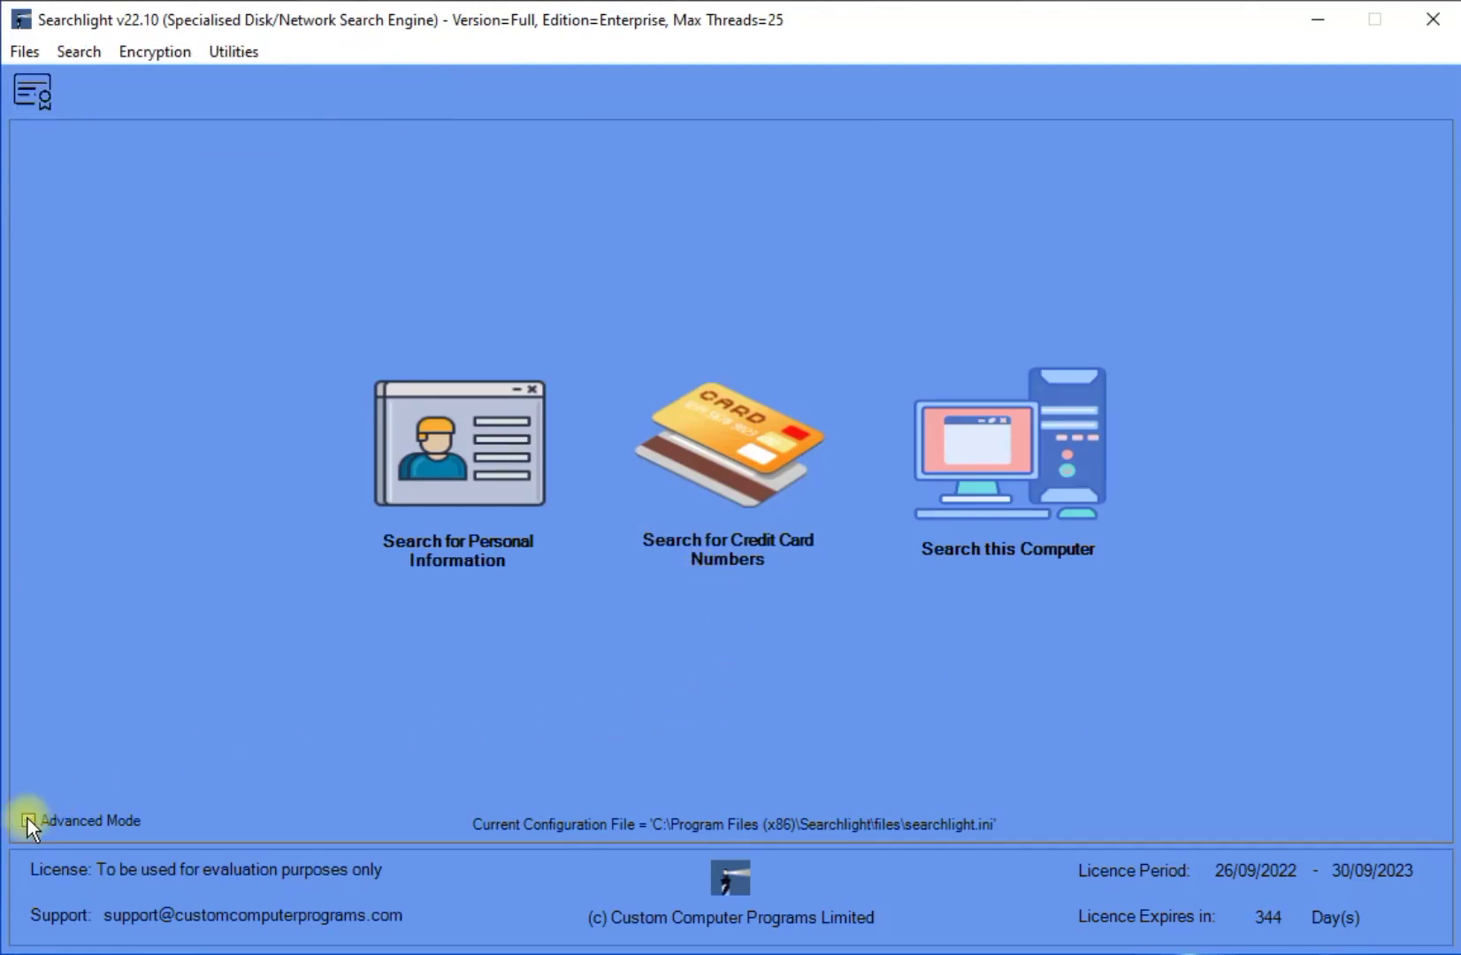
left_click(149, 52)
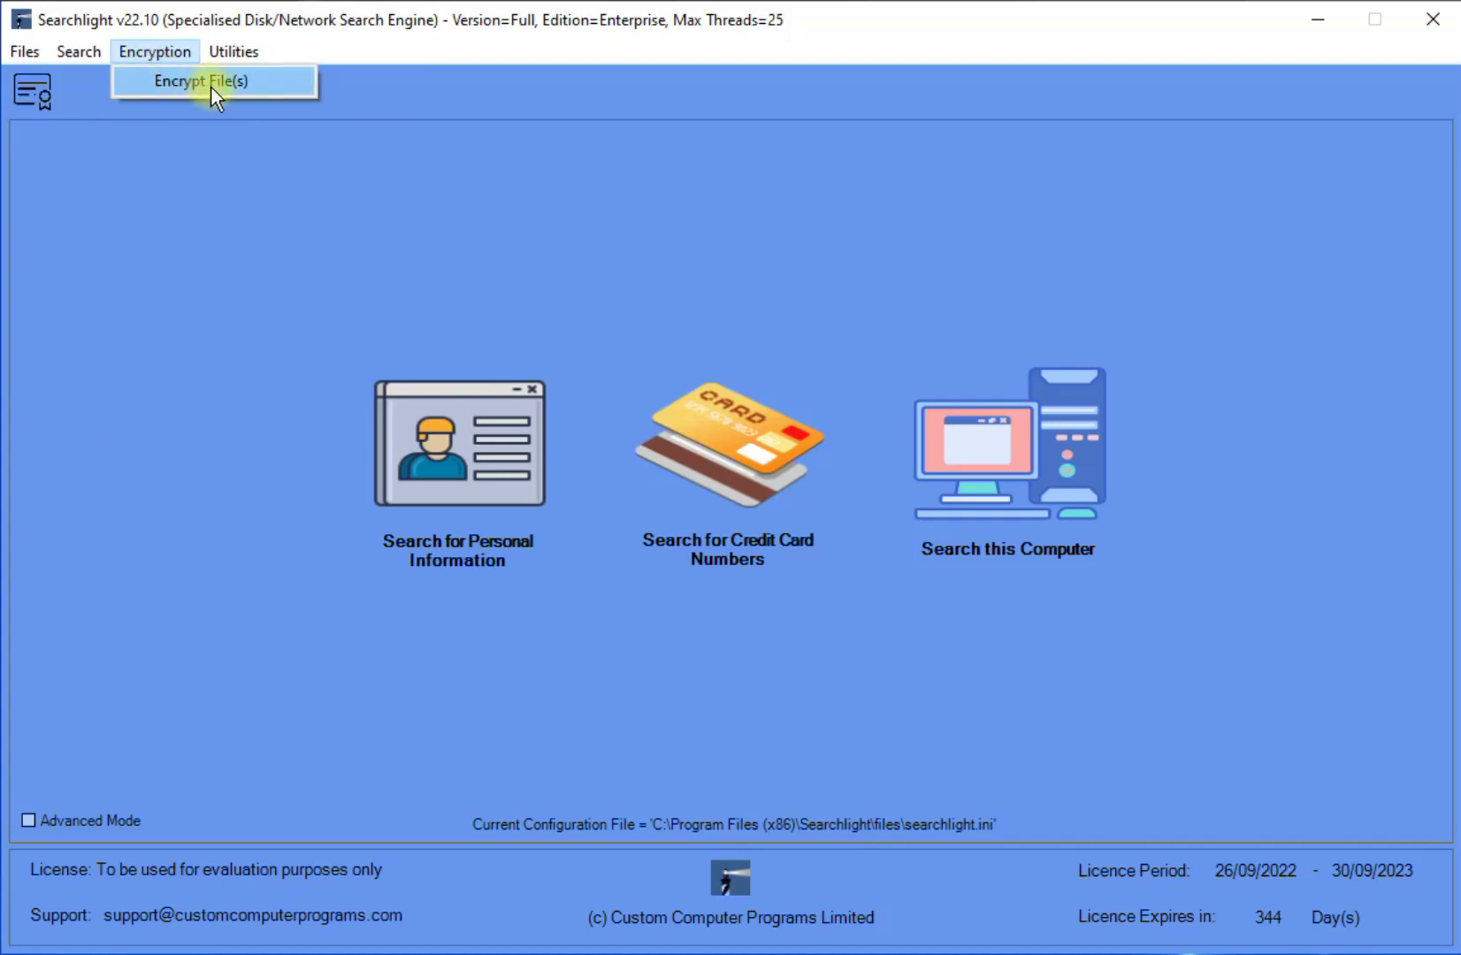
mouse_move(72, 49)
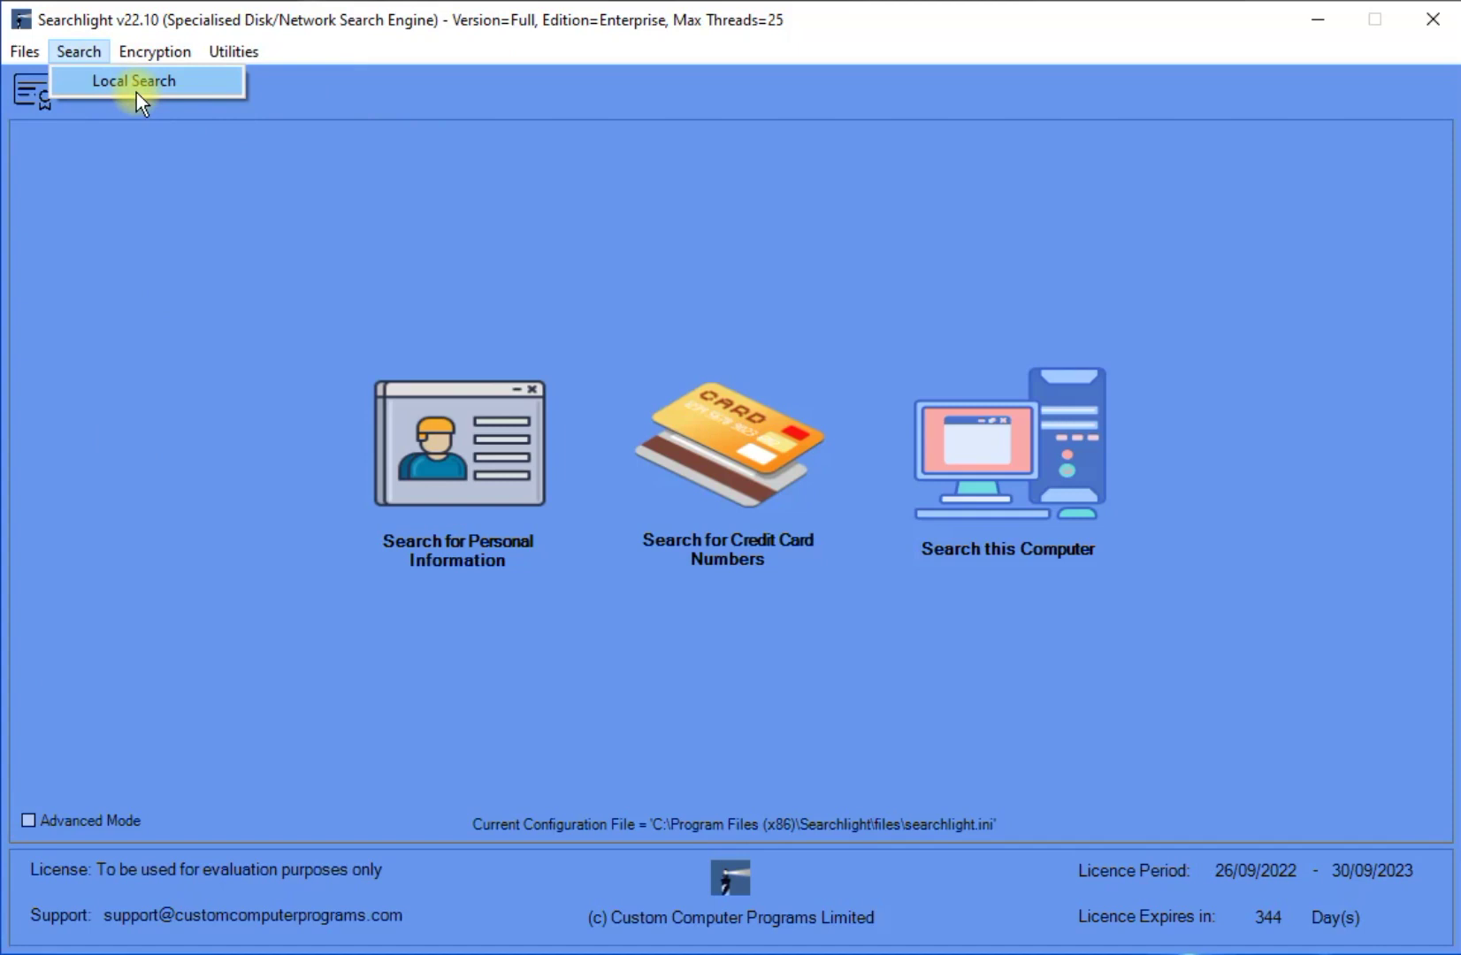
left_click(116, 256)
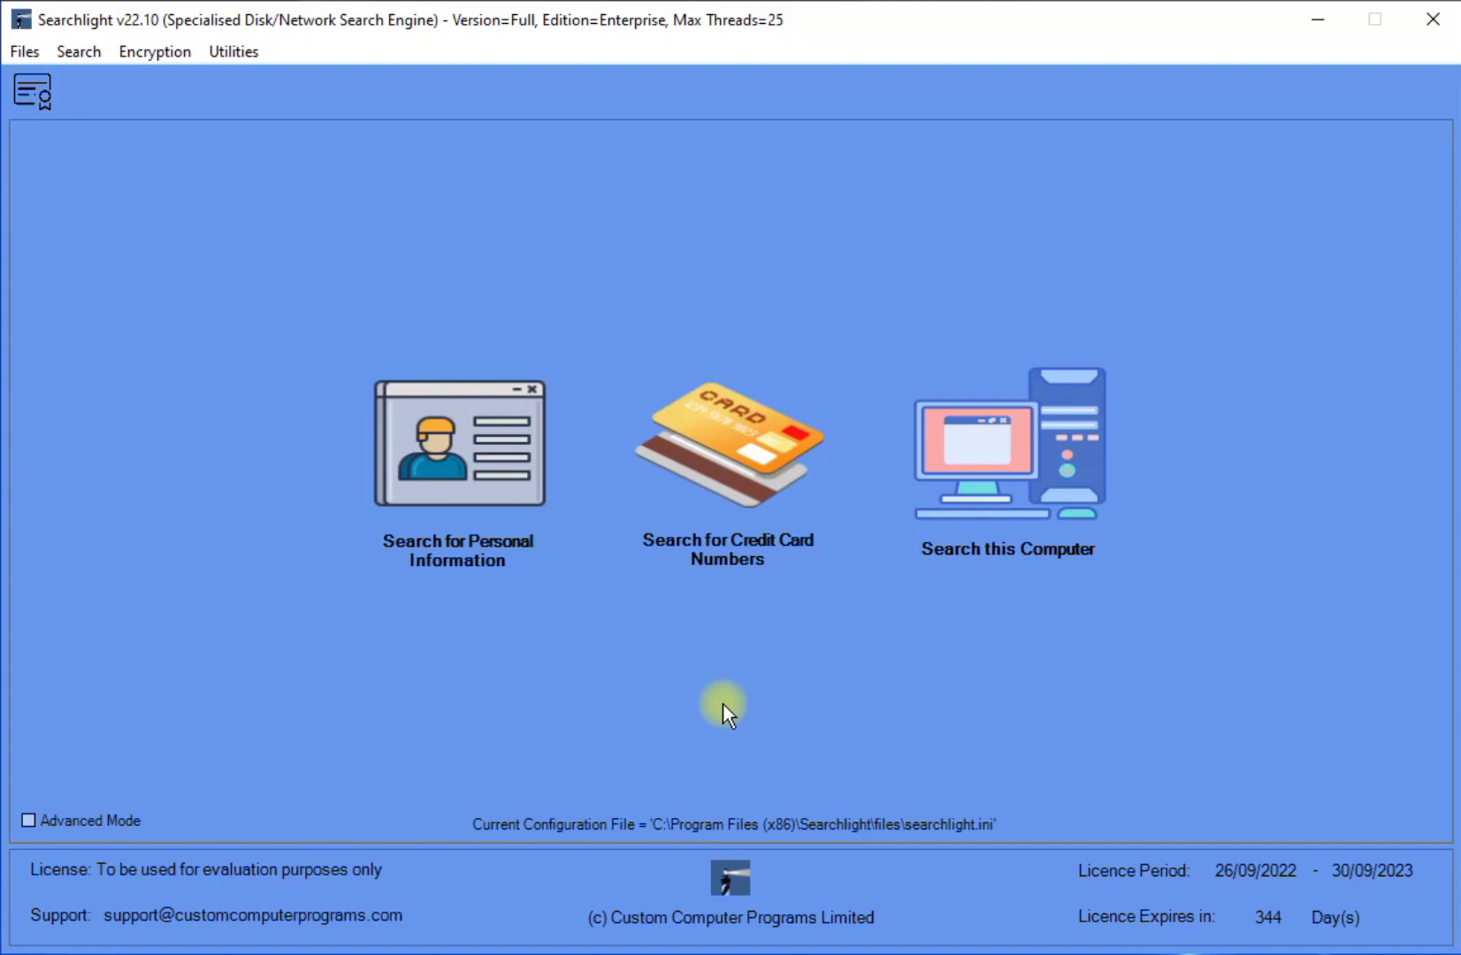
Step: Tick Advanced Mode to restore the Configuration, Enterprise and Help menus and full toolbar
left_click(25, 819)
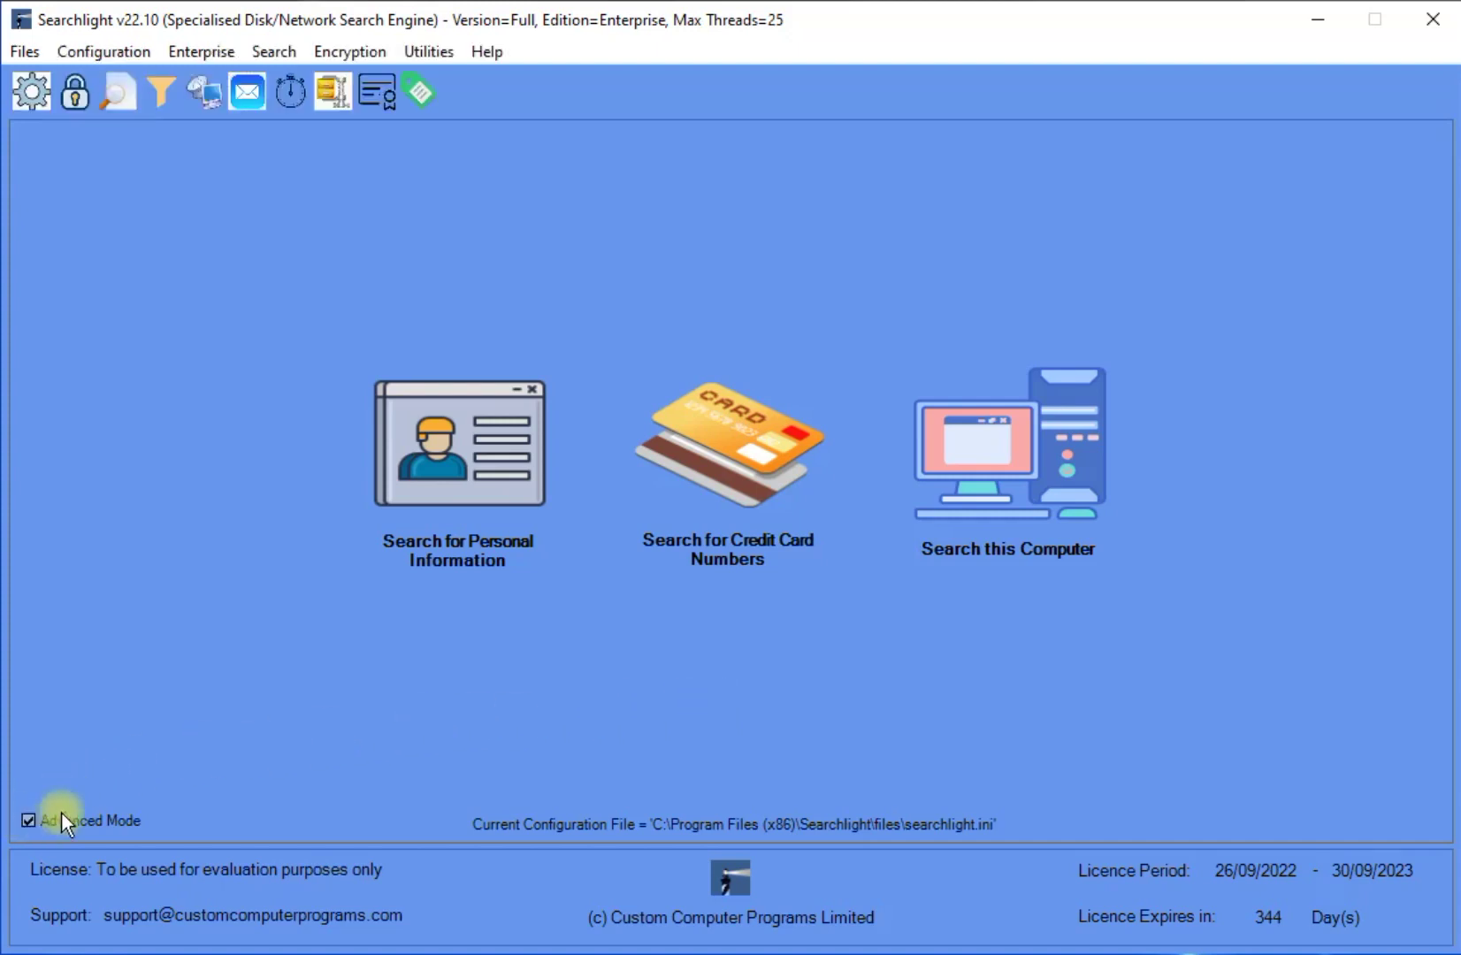